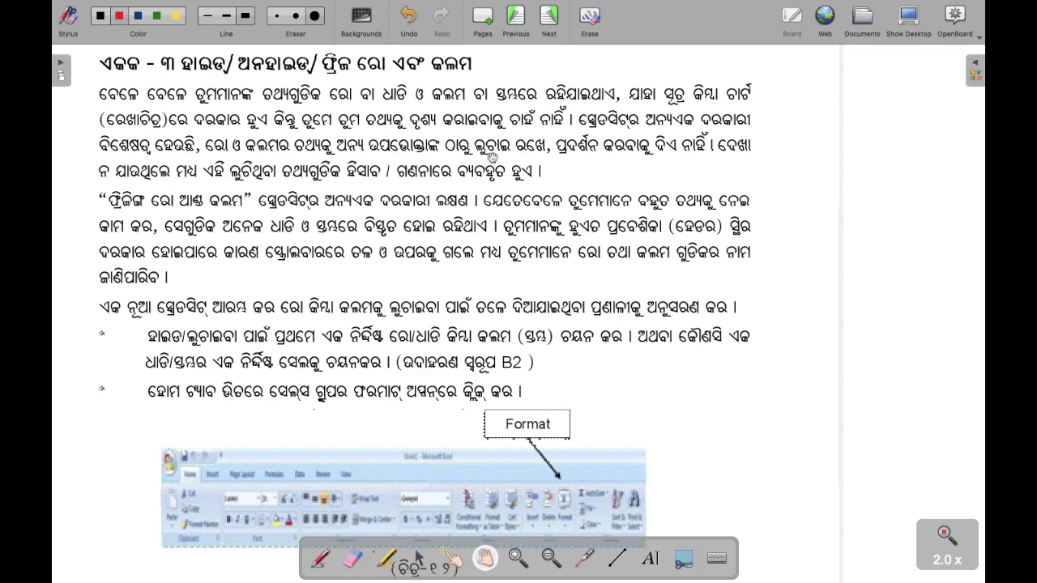
Step: Read the hide/unhide lesson down to the Format drop-down figure, and switch to the partical workbook in Excel
{"action": "left_click_drag", "start_coordinate": [413, 381], "coordinate": [417, 260]}
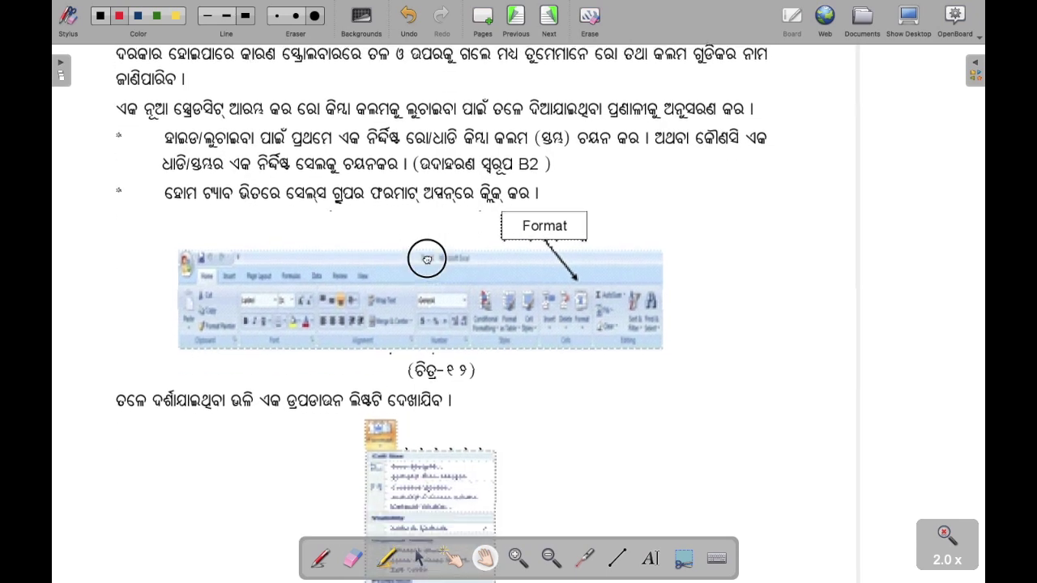
{"action": "left_click_drag", "start_coordinate": [410, 379], "coordinate": [467, 313]}
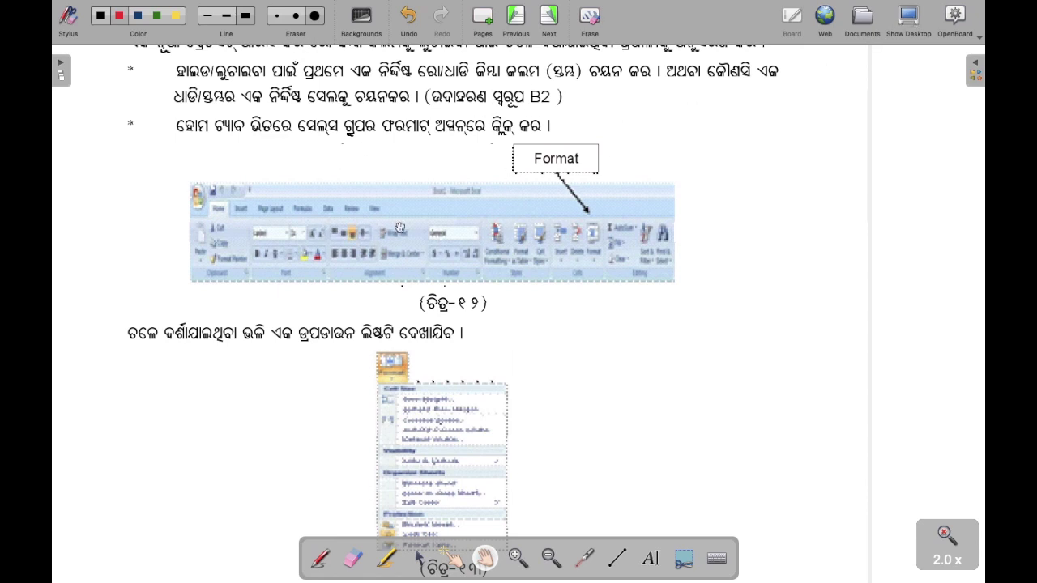
{"action": "left_click", "coordinate": [914, 19]}
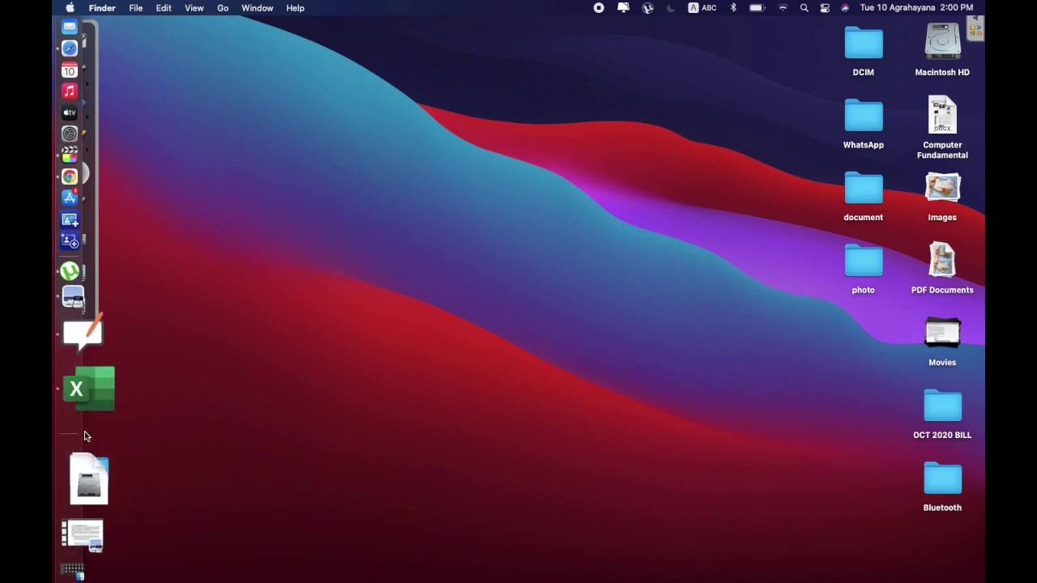
{"action": "left_click", "coordinate": [84, 414]}
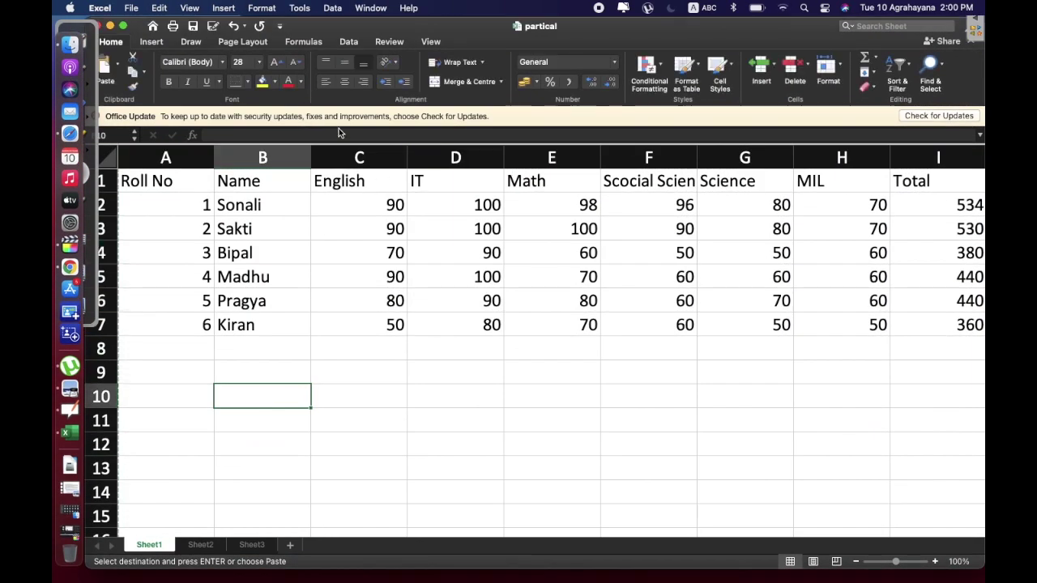
Step: Hide the worksheet Sheet1 in the partical workbook
{"action": "right_click", "coordinate": [158, 548]}
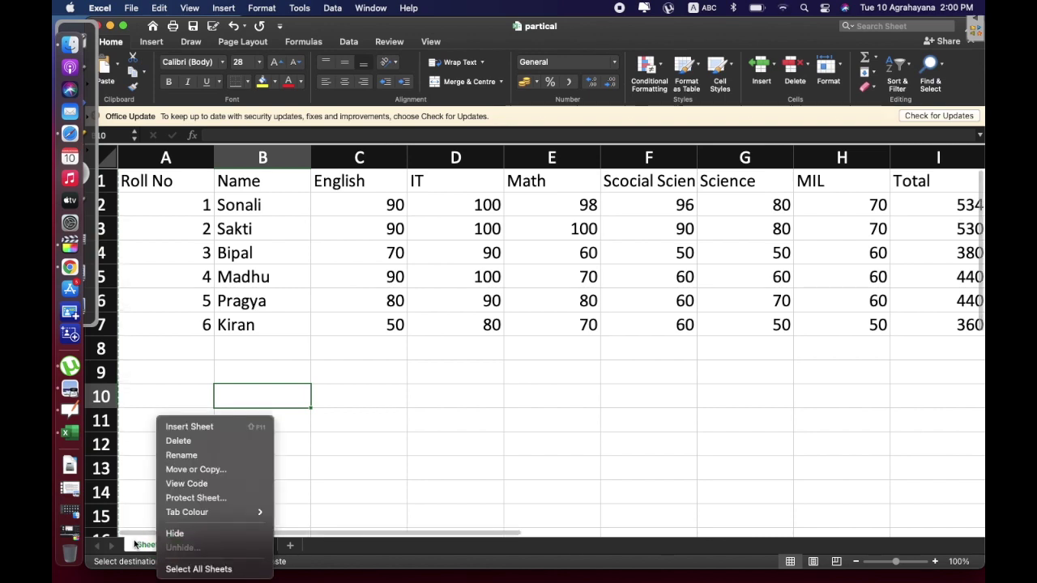
{"action": "right_click", "coordinate": [135, 548]}
{"action": "left_click", "coordinate": [407, 545]}
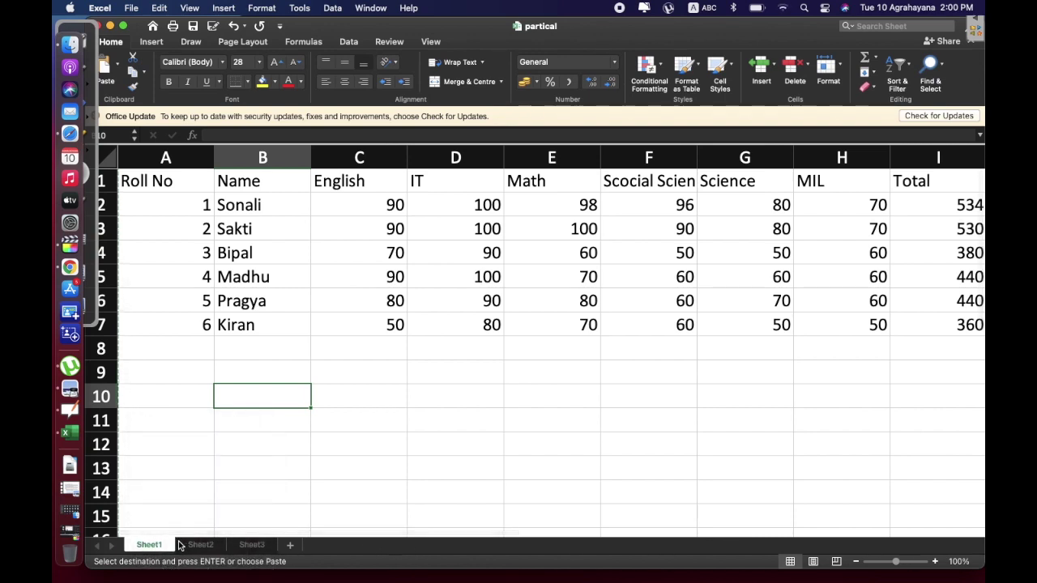
{"action": "right_click", "coordinate": [161, 549]}
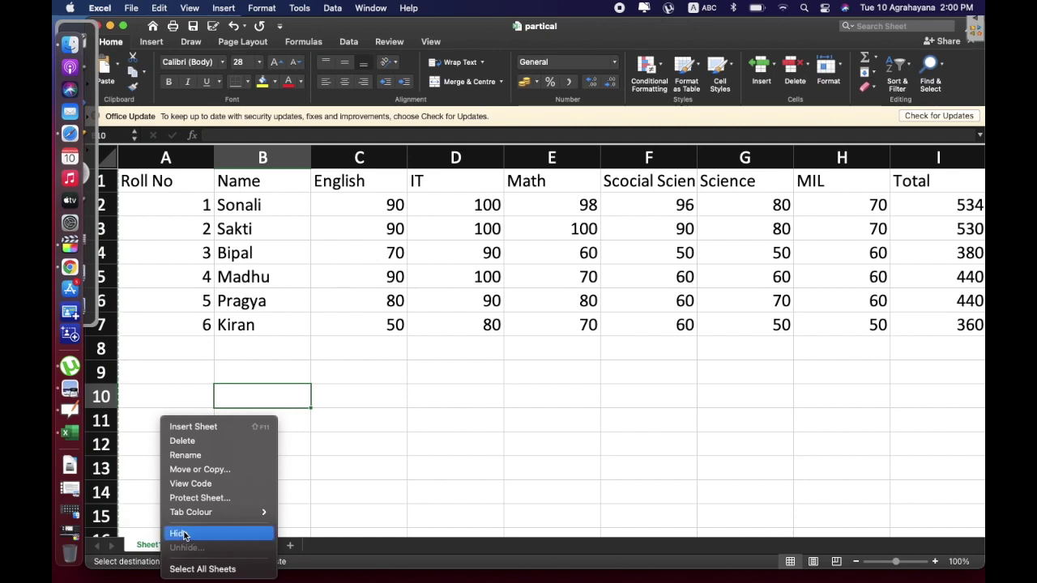
{"action": "left_click", "coordinate": [184, 535]}
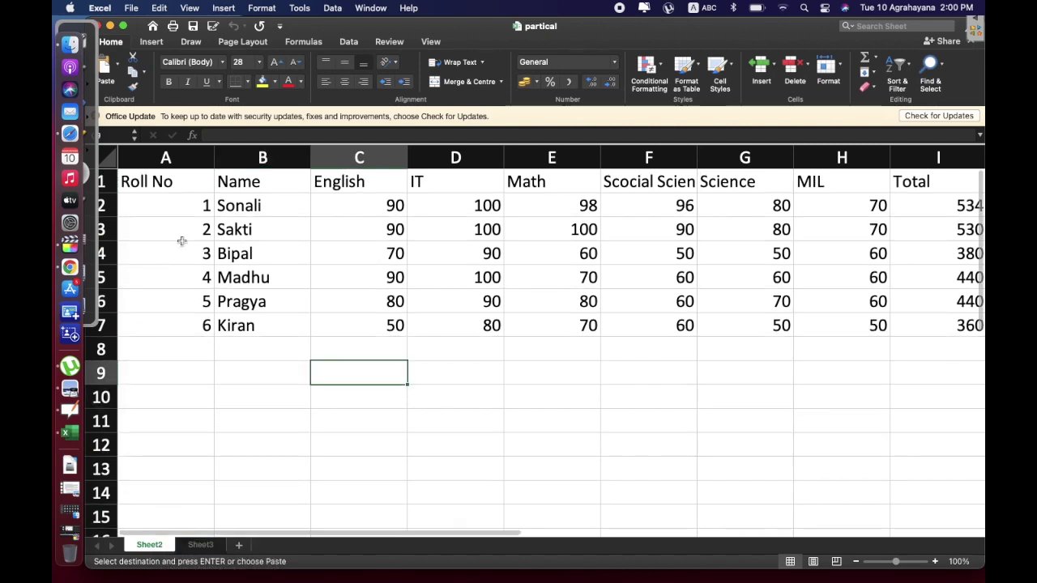
Step: Hide the worksheet Sheet2 as well, leaving Sheet3 as the only sheet shown
{"action": "right_click", "coordinate": [152, 545]}
{"action": "left_click", "coordinate": [190, 547]}
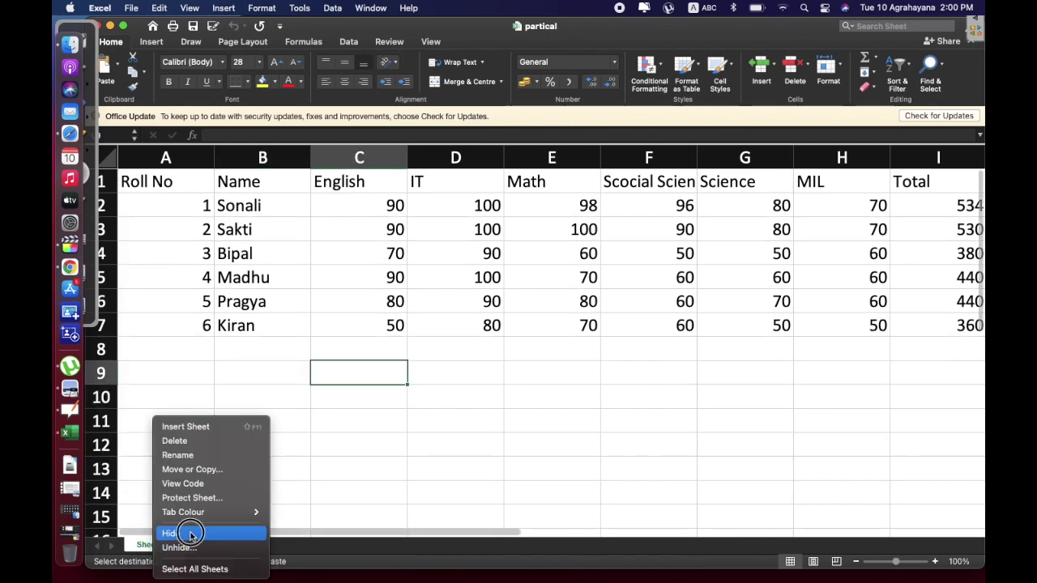
{"action": "right_click", "coordinate": [146, 546]}
{"action": "left_click", "coordinate": [166, 535]}
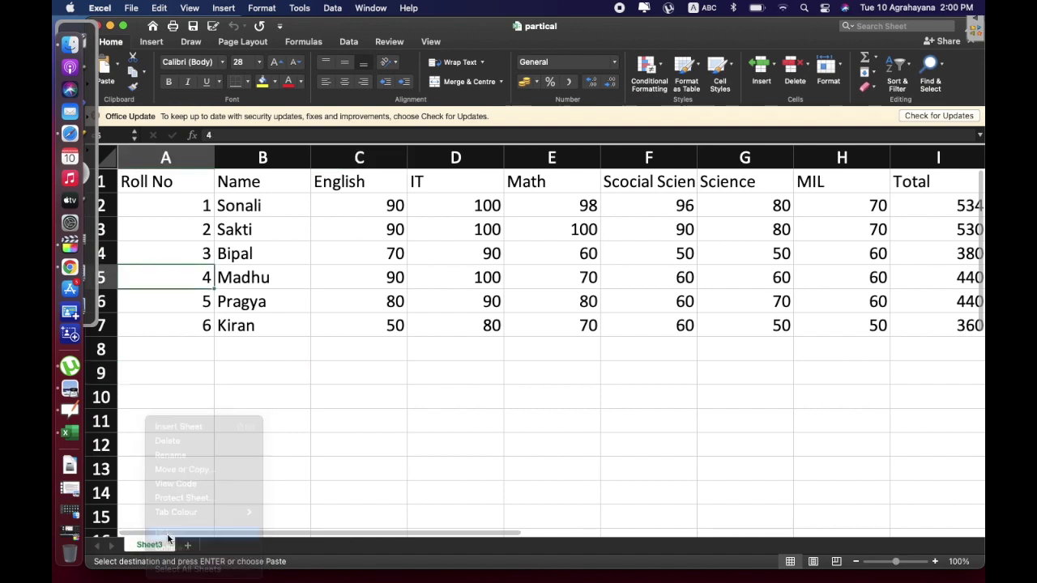
Step: Move the workbook window clear of the Dock so that the row headers are fully exposed
{"action": "left_click", "coordinate": [525, 276]}
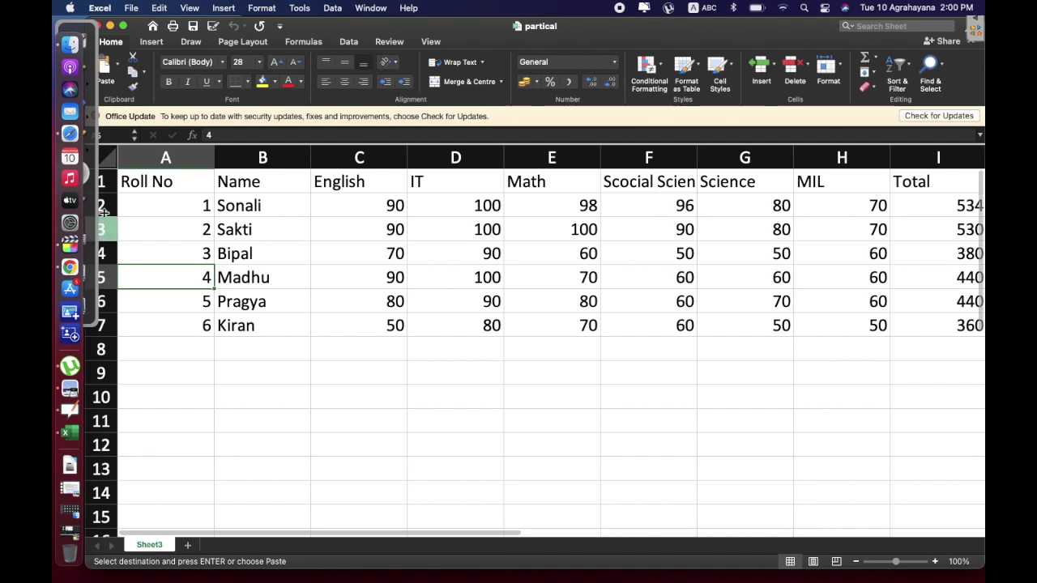
{"action": "left_click_drag", "start_coordinate": [331, 25], "coordinate": [389, 27]}
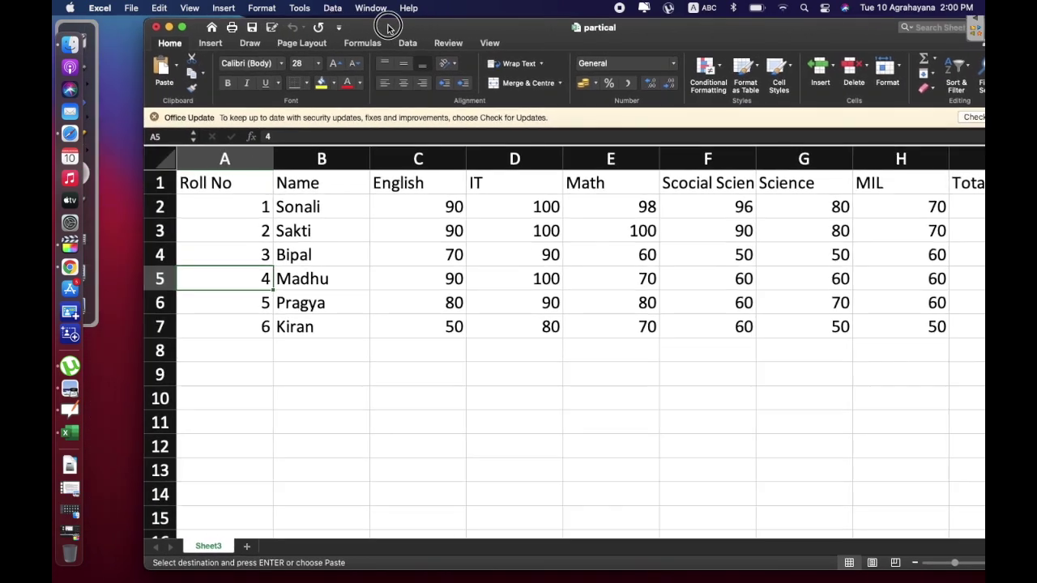
{"action": "left_click", "coordinate": [160, 159]}
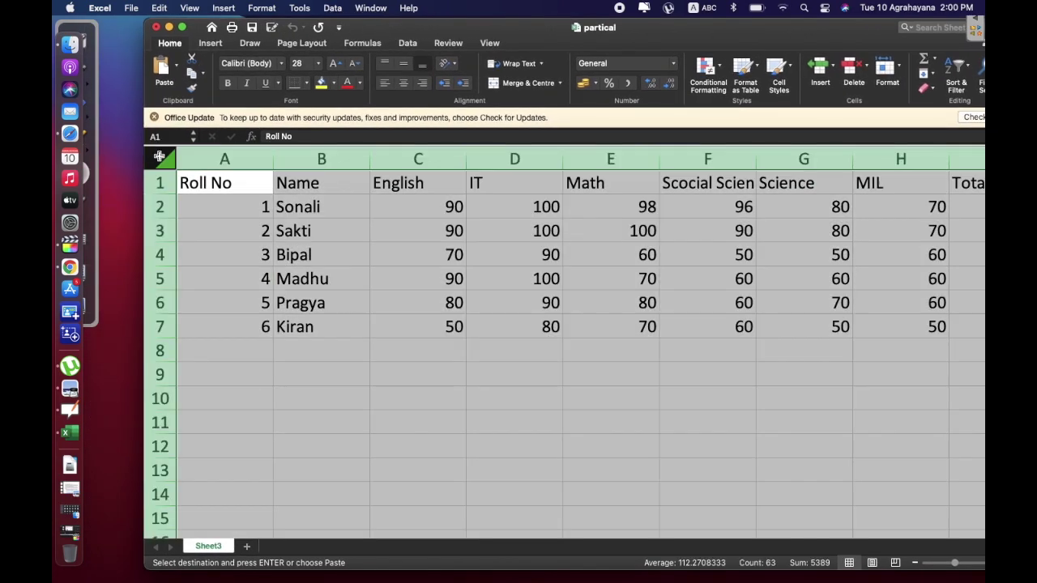
{"action": "right_click", "coordinate": [159, 160]}
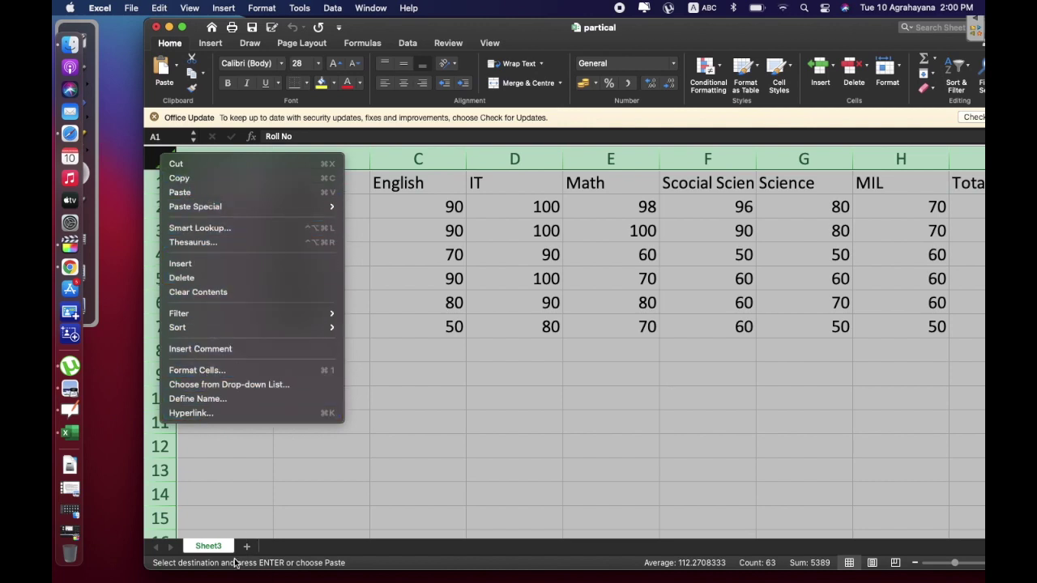
{"action": "right_click", "coordinate": [207, 547]}
{"action": "left_click", "coordinate": [206, 547]}
{"action": "right_click", "coordinate": [208, 548]}
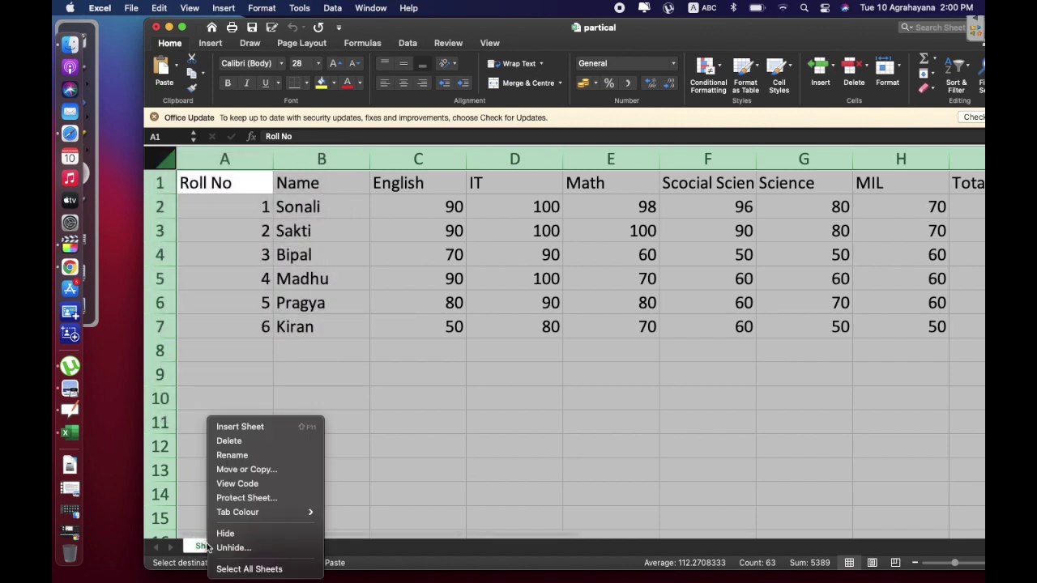
{"action": "left_click", "coordinate": [220, 548]}
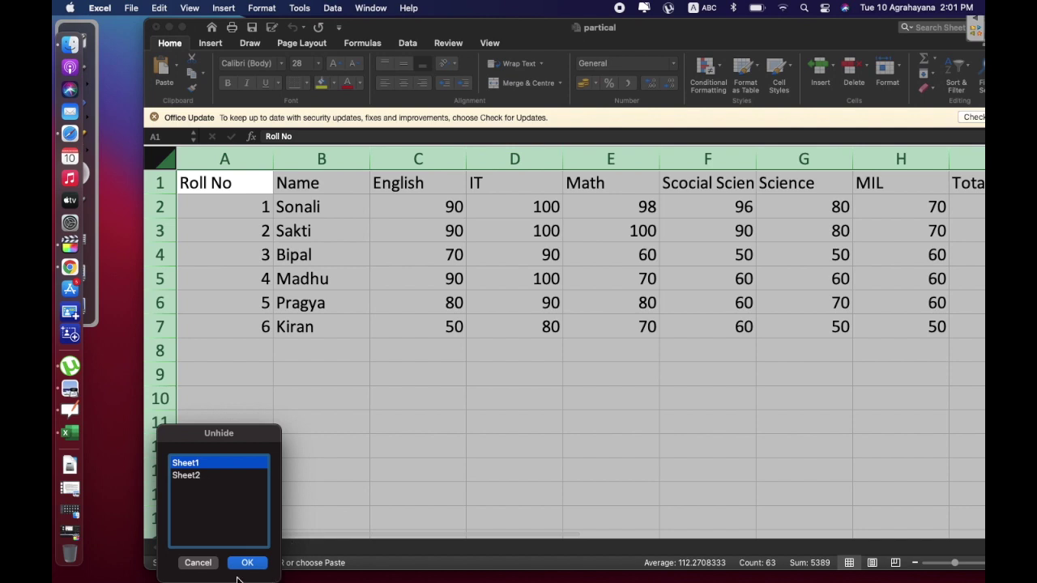
{"action": "left_click", "coordinate": [198, 560]}
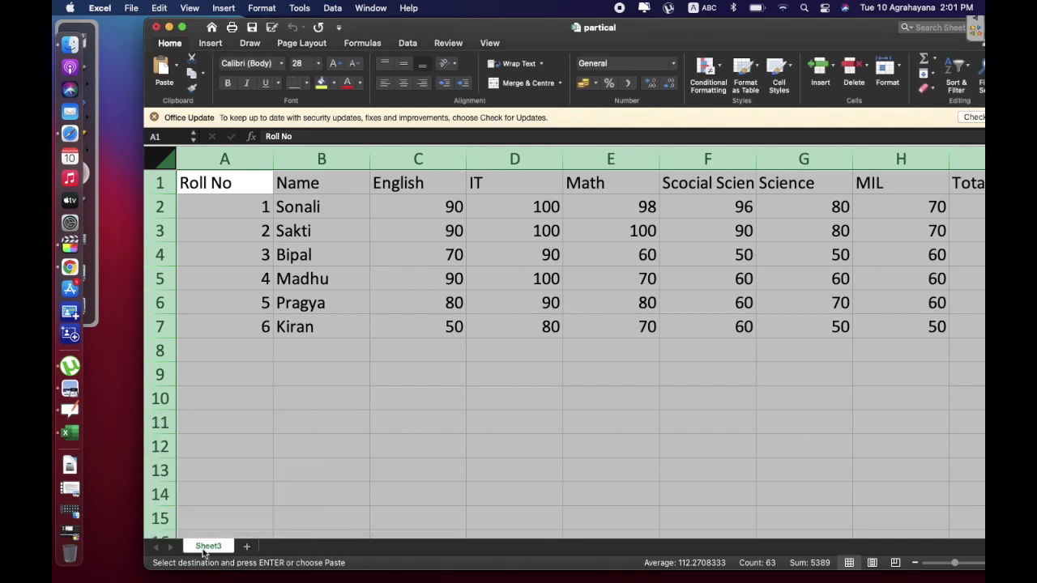
Step: Unhide the worksheets Sheet1 and Sheet2
{"action": "right_click", "coordinate": [203, 549]}
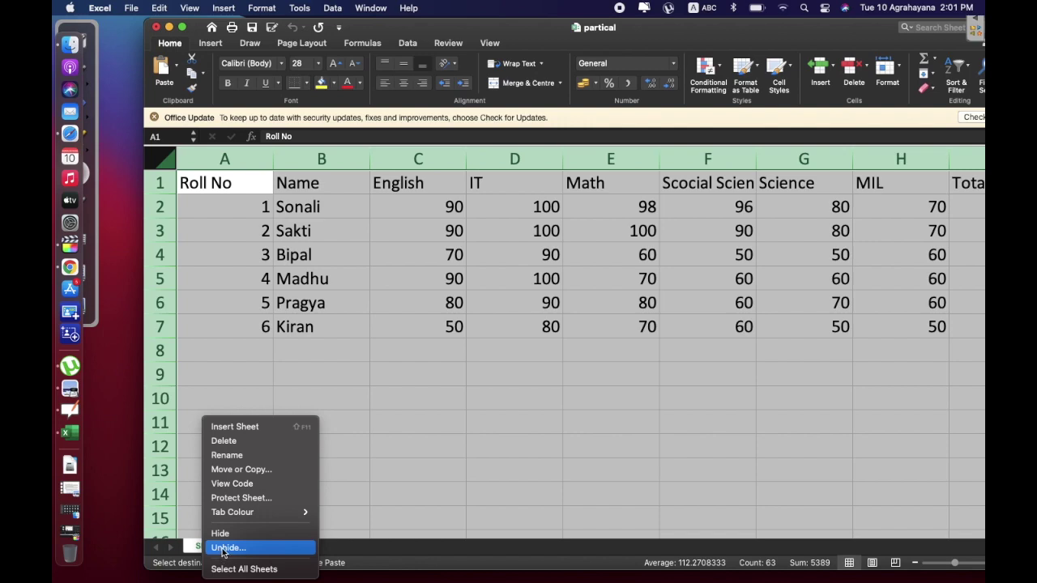
{"action": "left_click", "coordinate": [223, 551]}
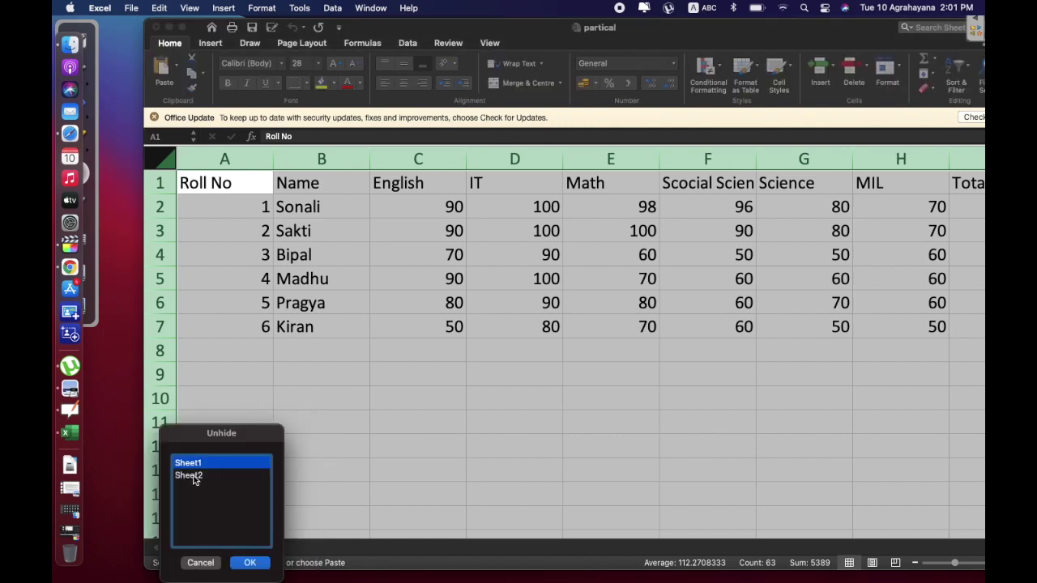
{"action": "left_click", "coordinate": [249, 564]}
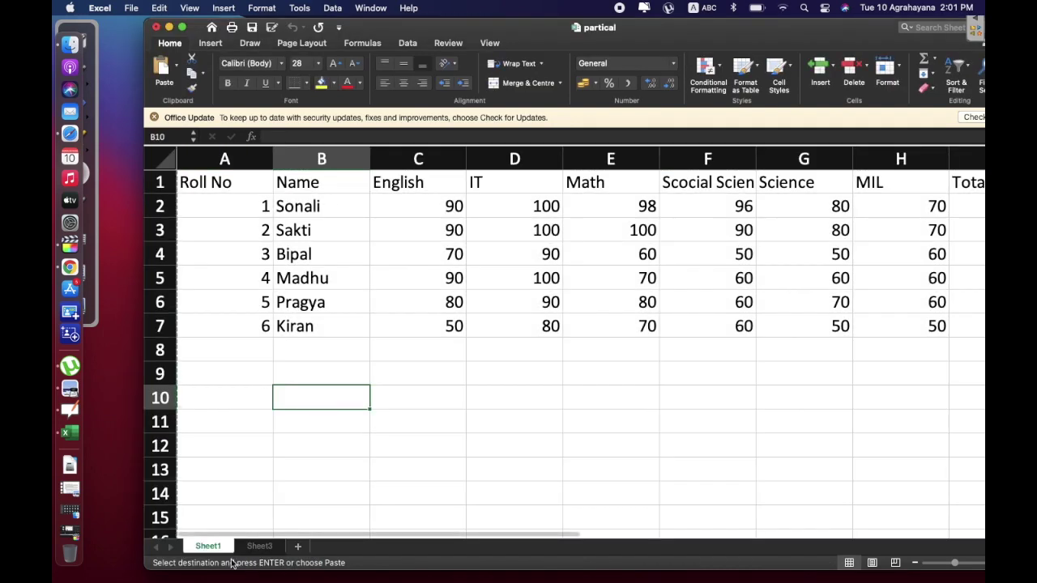
{"action": "right_click", "coordinate": [216, 550]}
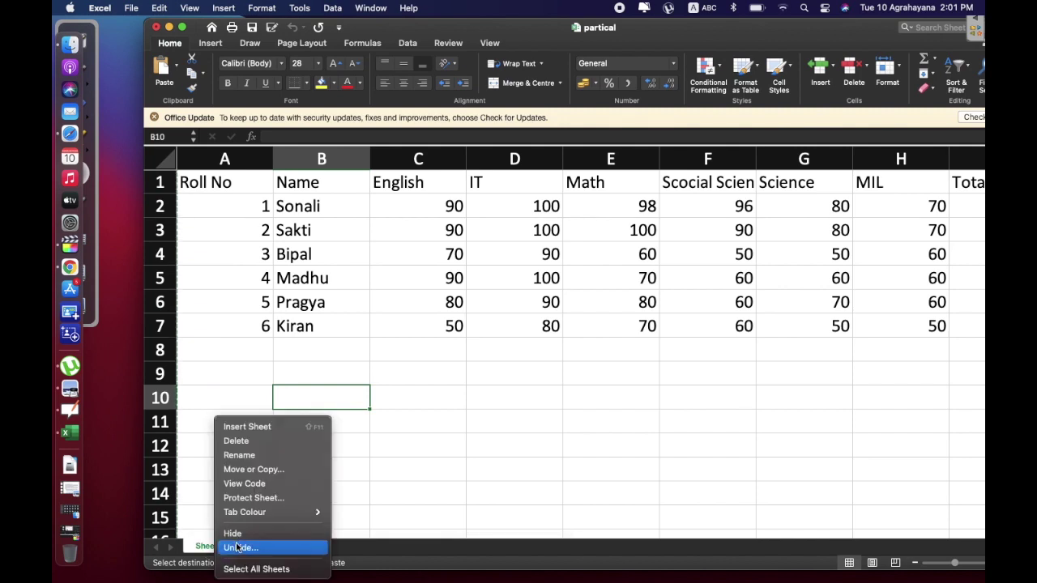
{"action": "left_click", "coordinate": [239, 554]}
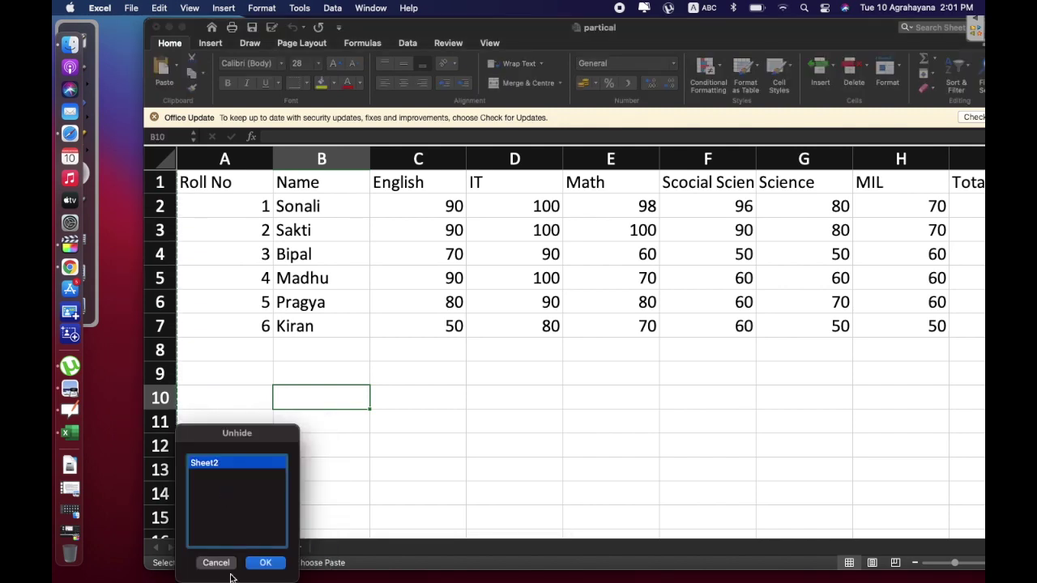
{"action": "left_click", "coordinate": [269, 562]}
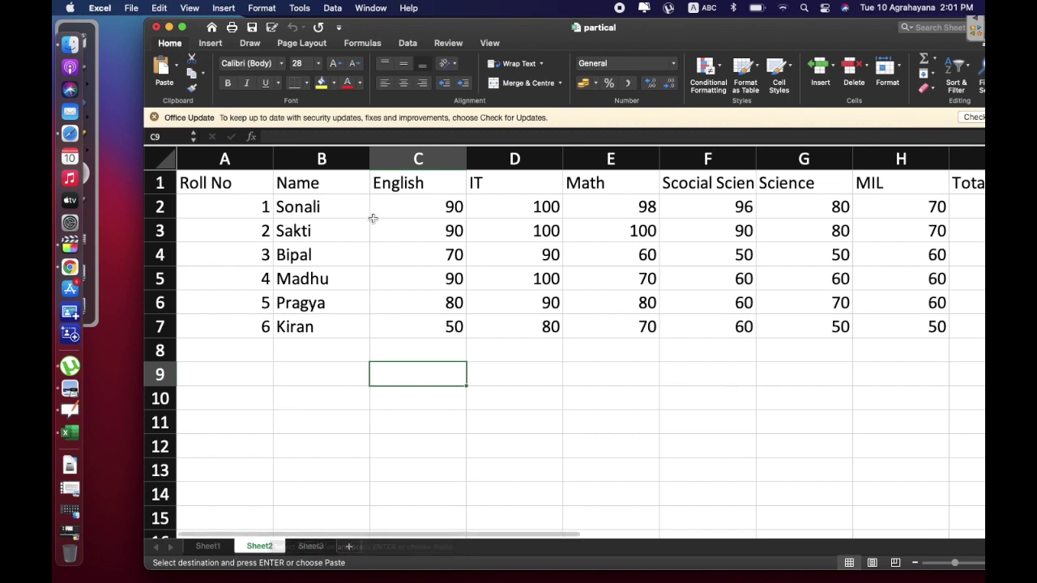
Step: Hide column A, the Roll No column, on Sheet1
{"action": "left_click", "coordinate": [209, 549]}
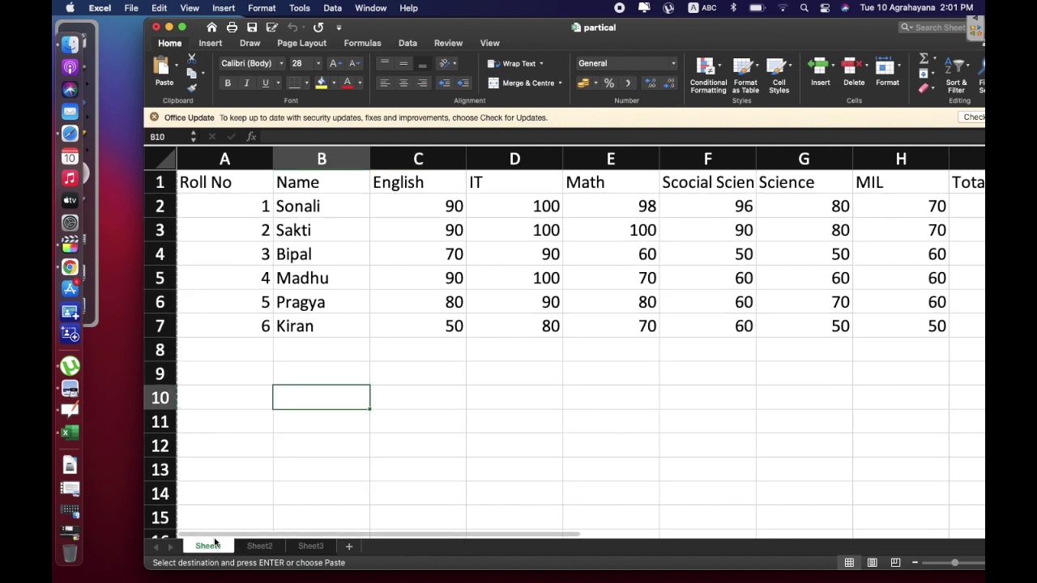
{"action": "left_click", "coordinate": [204, 184]}
{"action": "left_click", "coordinate": [214, 159]}
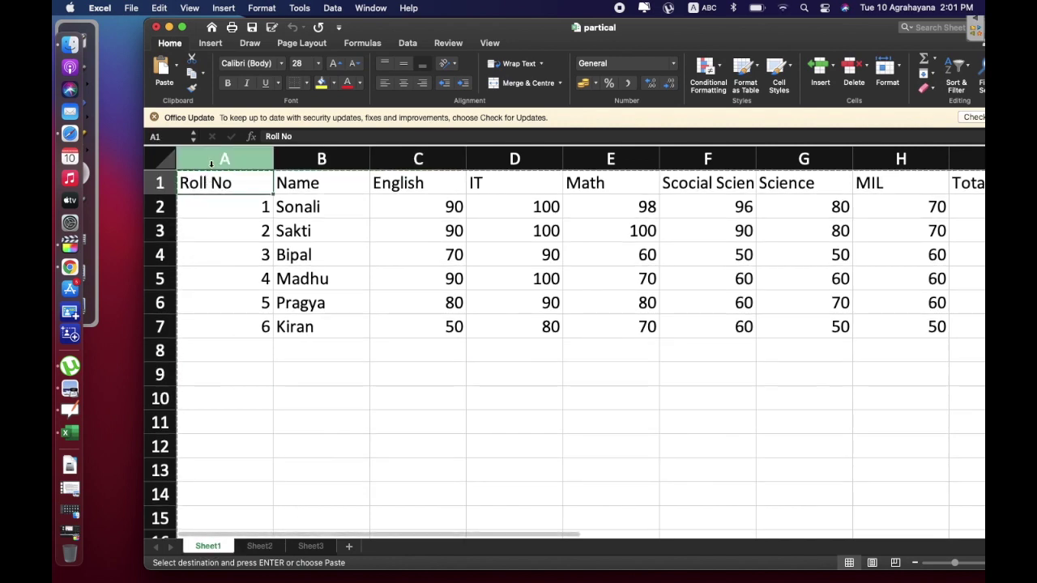
{"action": "right_click", "coordinate": [211, 159]}
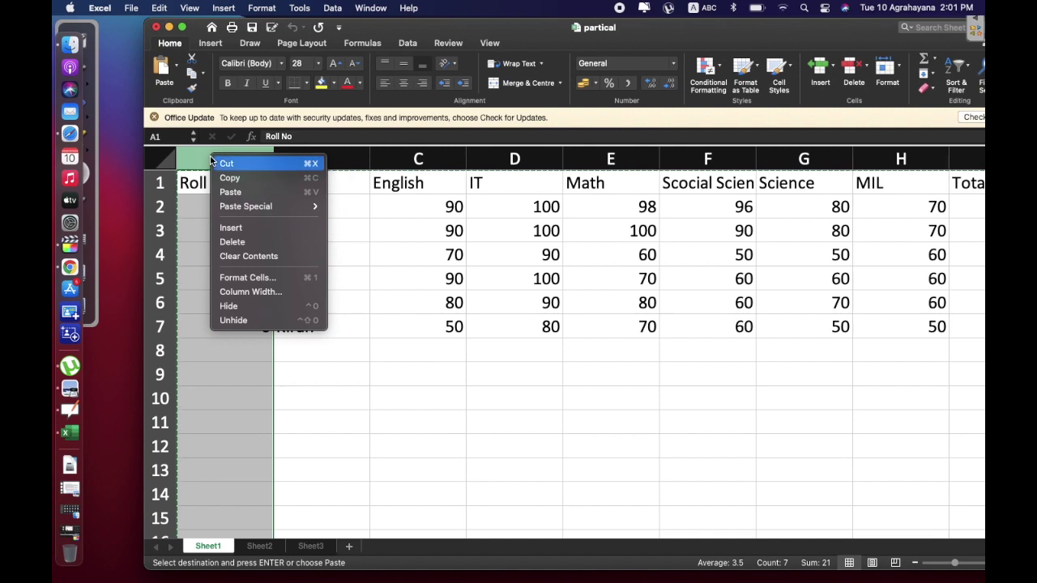
{"action": "left_click", "coordinate": [240, 306]}
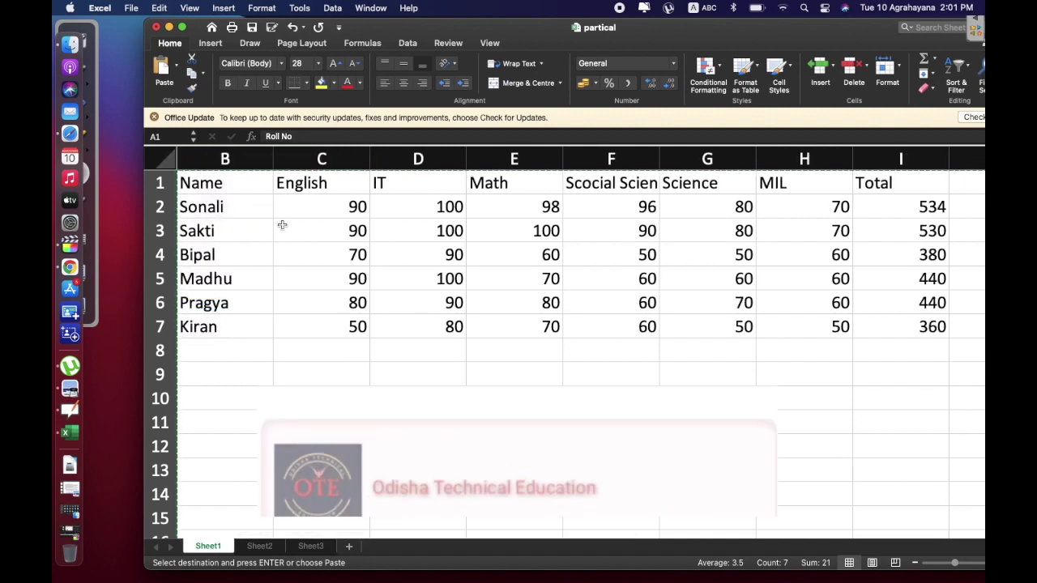
Step: Hide column E, the Math column, on Sheet1
{"action": "left_click", "coordinate": [501, 162]}
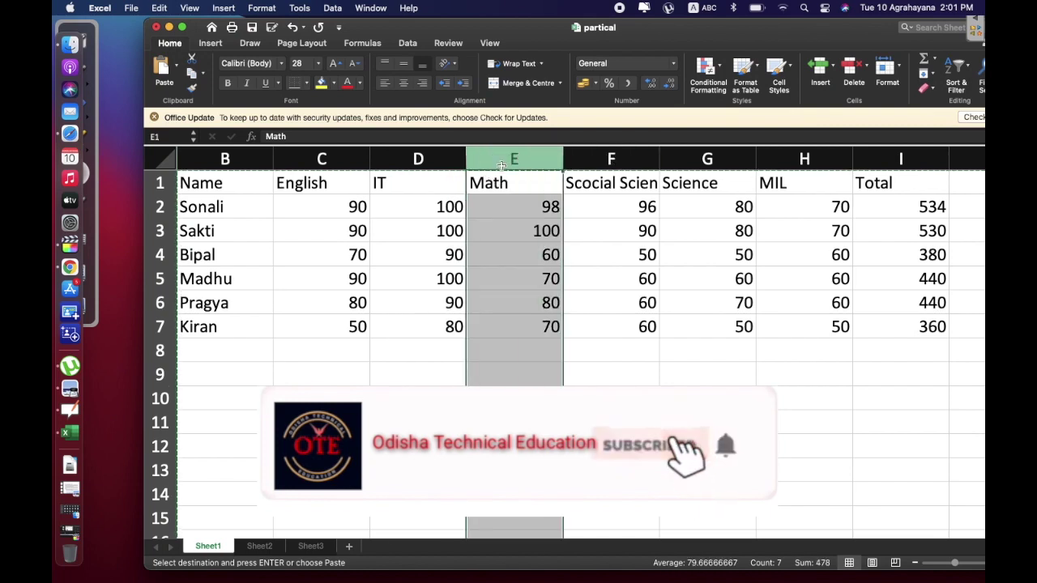
{"action": "right_click", "coordinate": [505, 162]}
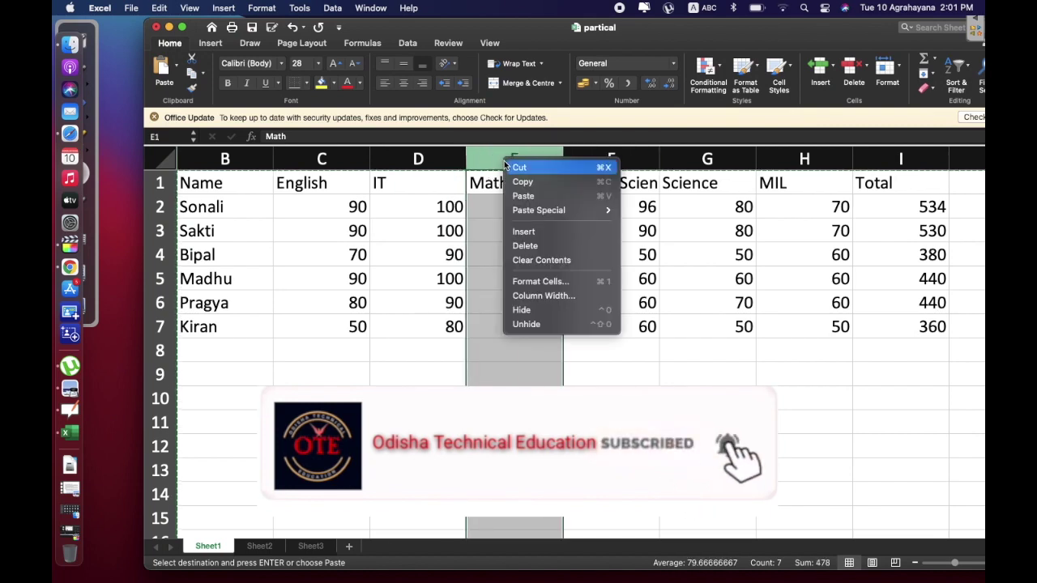
{"action": "left_click", "coordinate": [526, 314]}
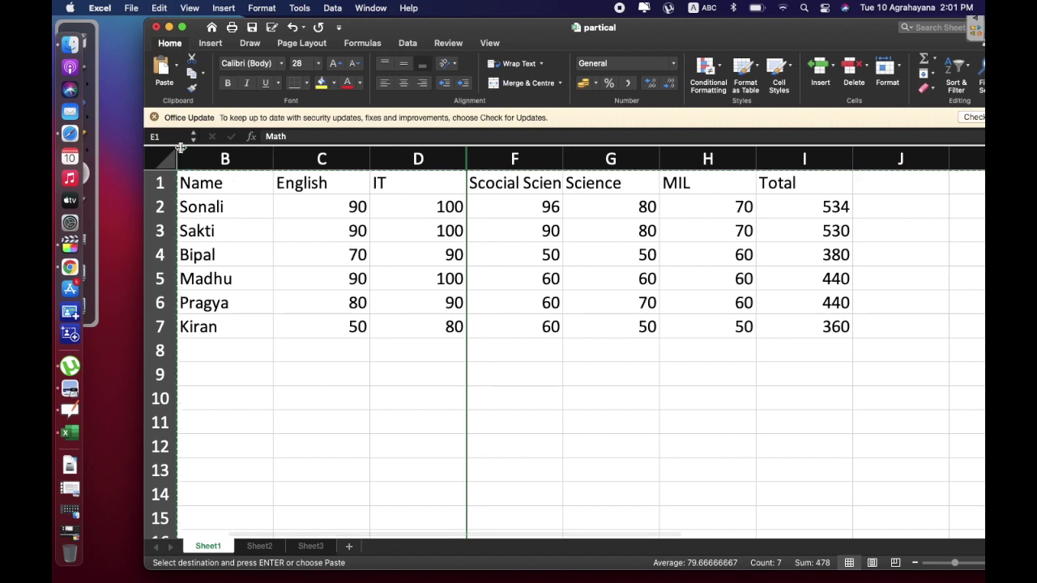
Step: Unhide all hidden columns on Sheet1 at once with the whole sheet selected, and clear the selection
{"action": "left_click", "coordinate": [164, 154]}
{"action": "right_click", "coordinate": [186, 154]}
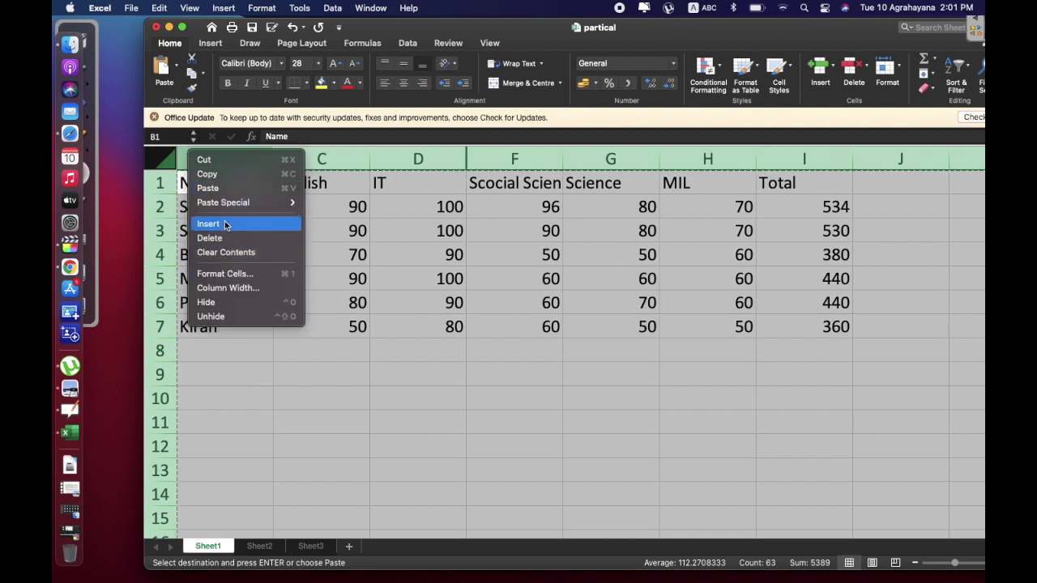
{"action": "mouse_move", "coordinate": [236, 201]}
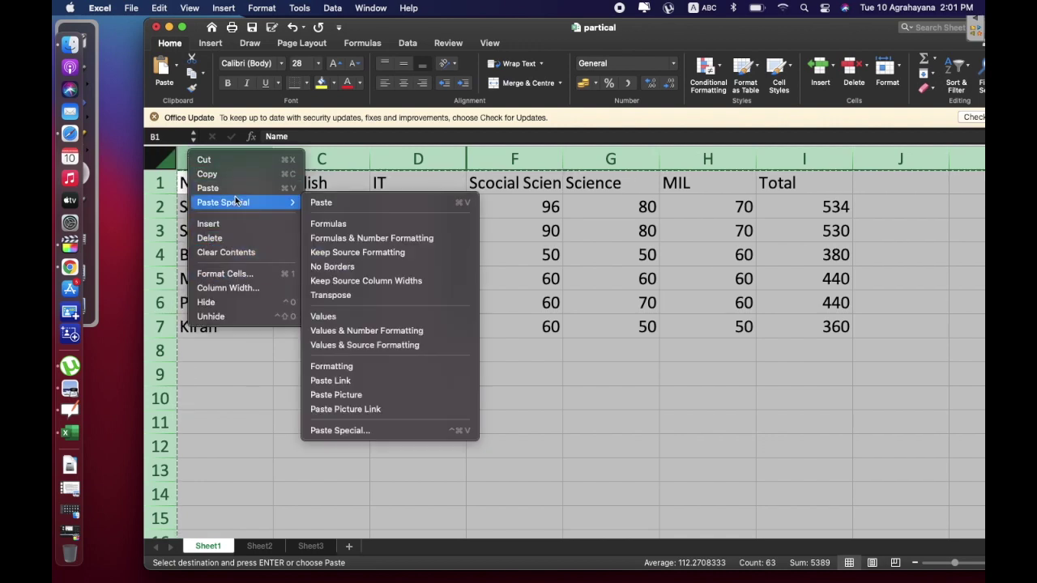
{"action": "left_click", "coordinate": [206, 317]}
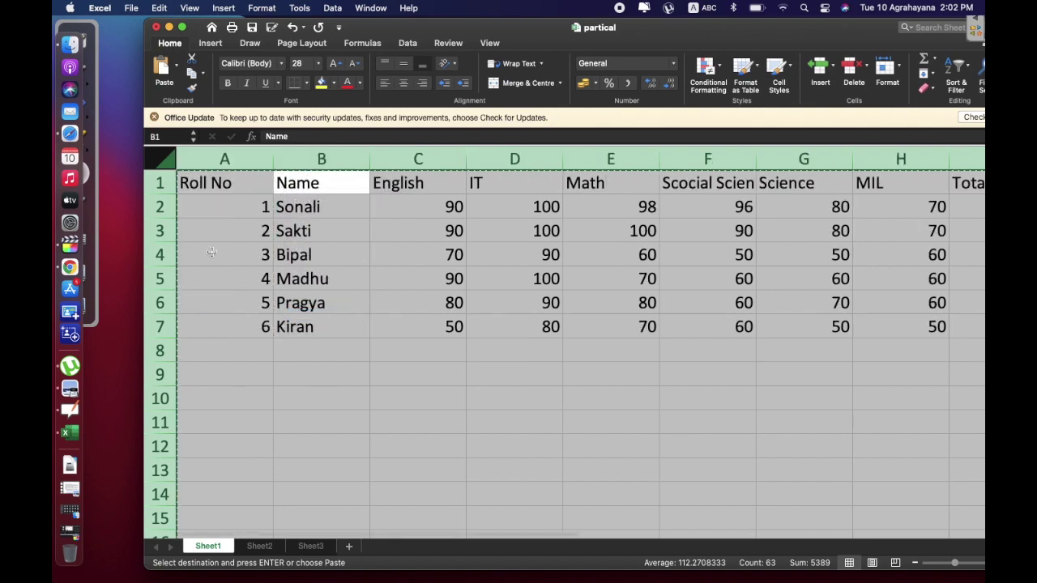
{"action": "left_click", "coordinate": [348, 374]}
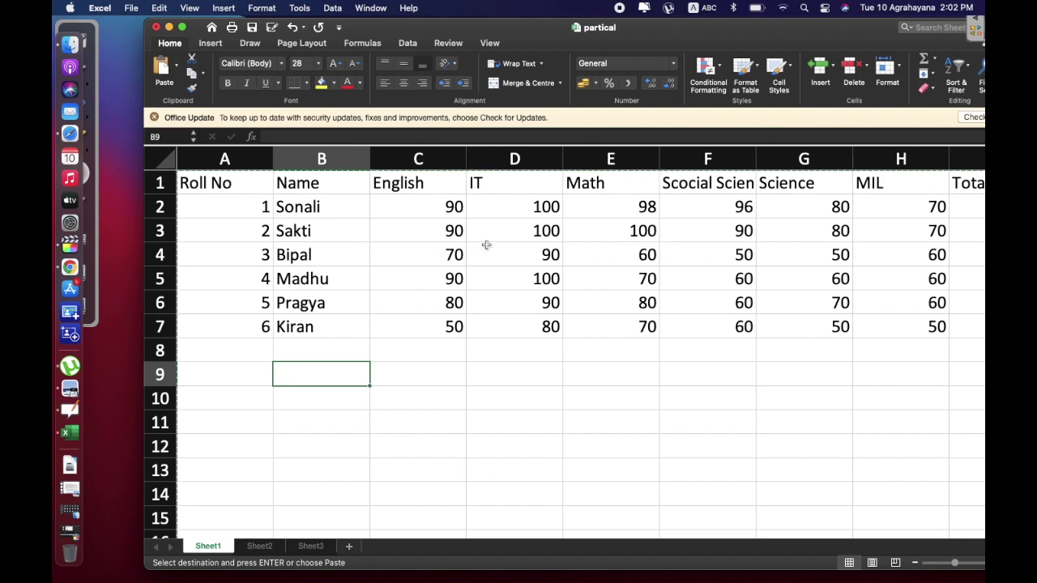
{"action": "left_click", "coordinate": [240, 232]}
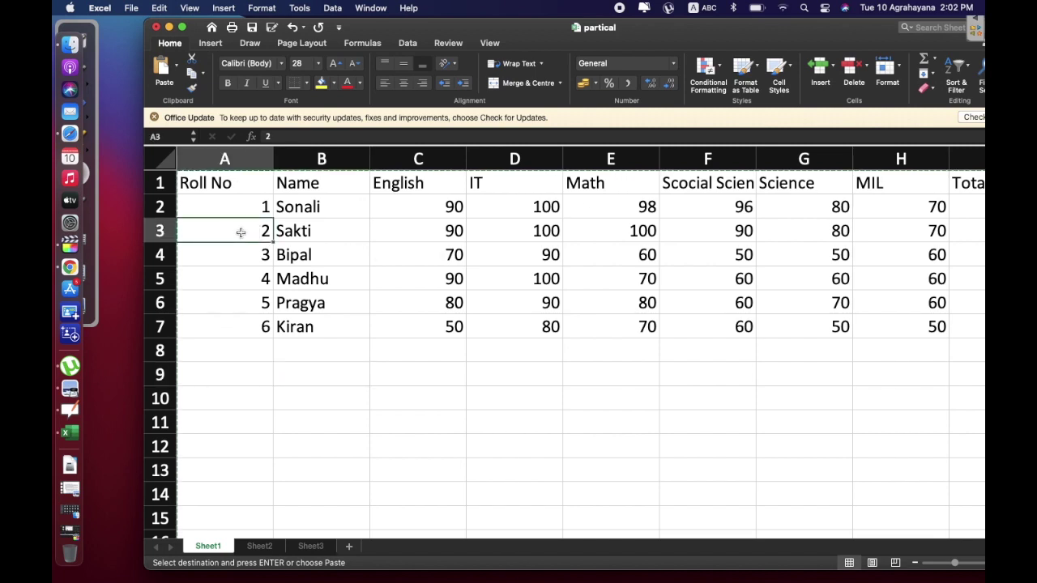
Step: Hide row 3 of the marks table on Sheet1
{"action": "right_click", "coordinate": [242, 235]}
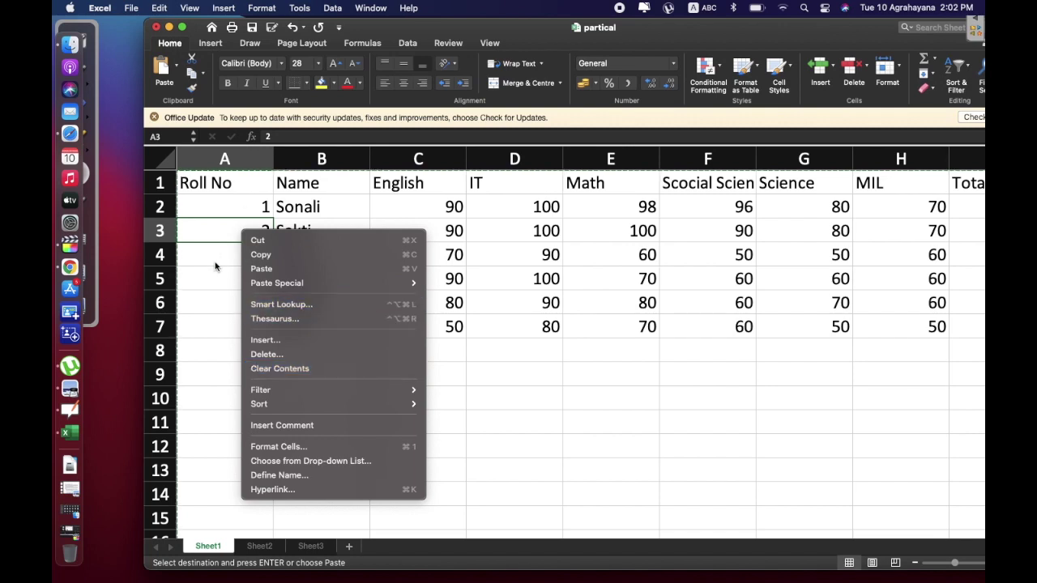
{"action": "left_click", "coordinate": [210, 226]}
{"action": "left_click", "coordinate": [160, 231]}
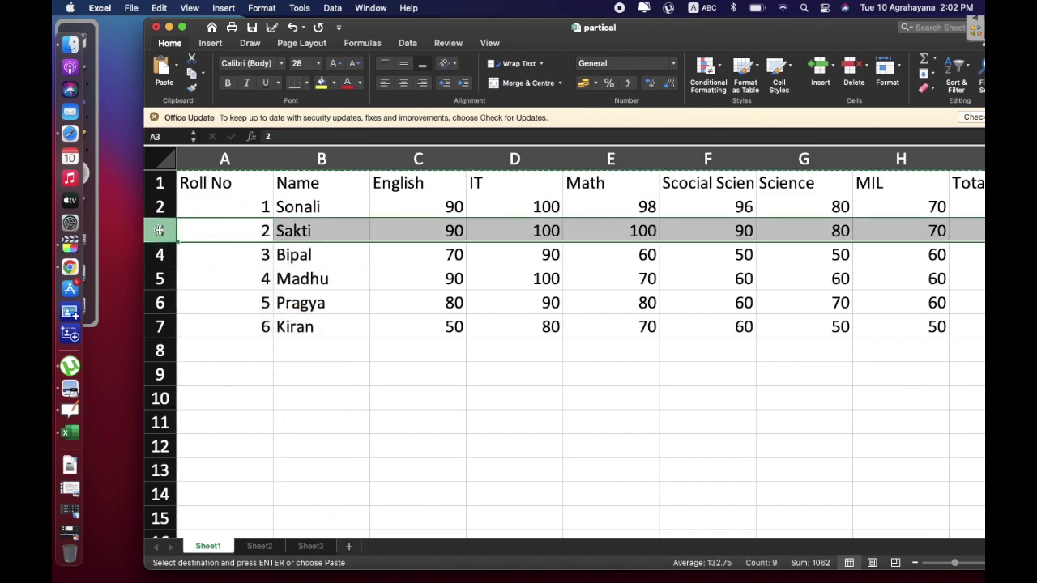
{"action": "left_click", "coordinate": [197, 446]}
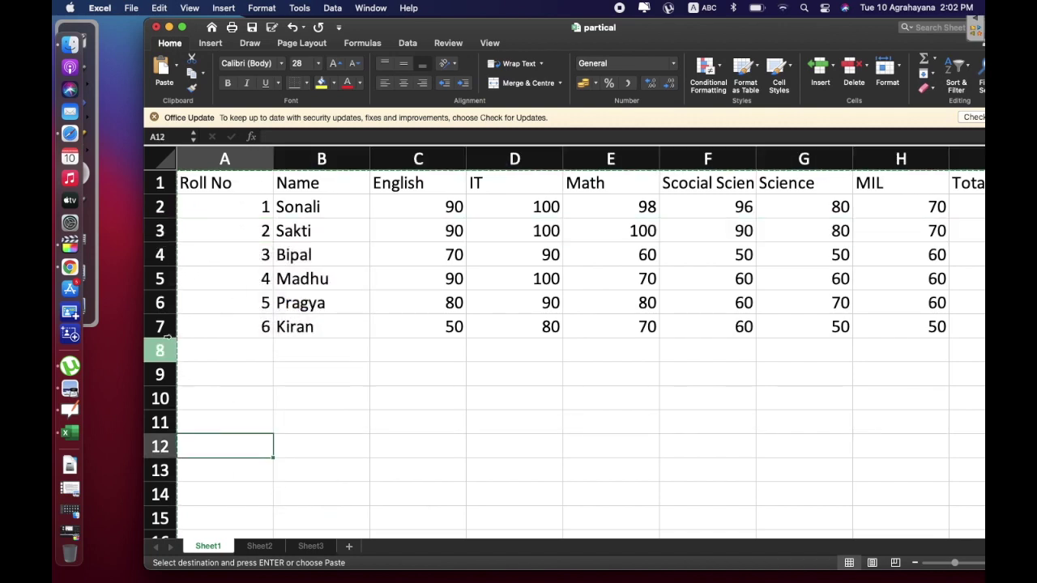
{"action": "left_click", "coordinate": [154, 233]}
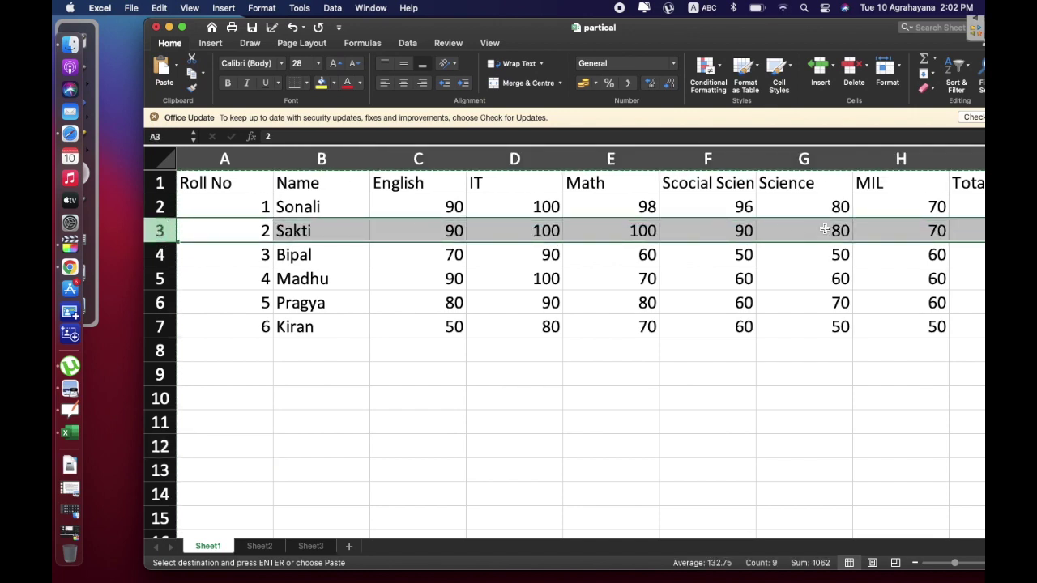
{"action": "right_click", "coordinate": [159, 231]}
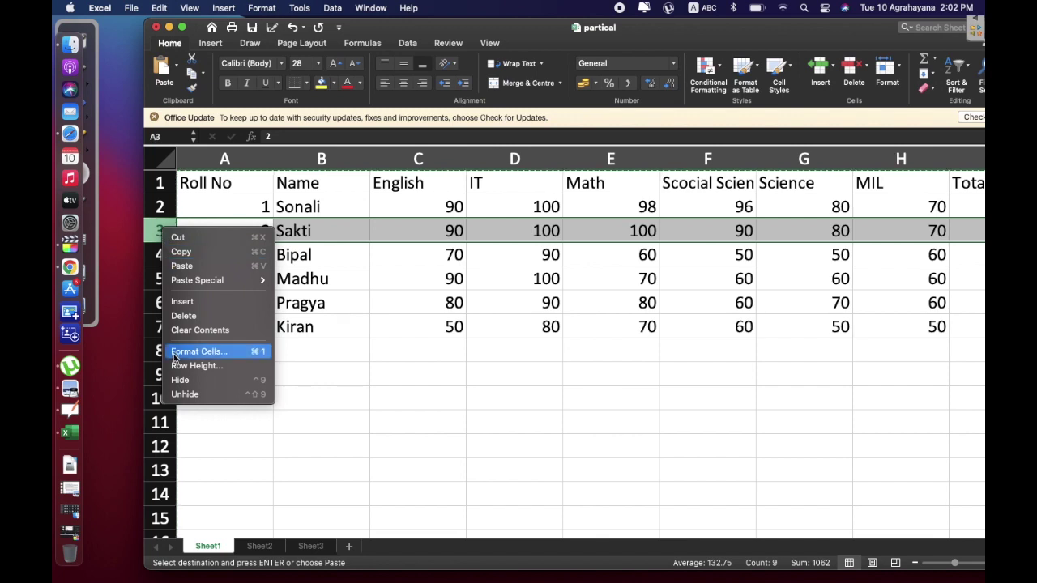
{"action": "left_click", "coordinate": [178, 386]}
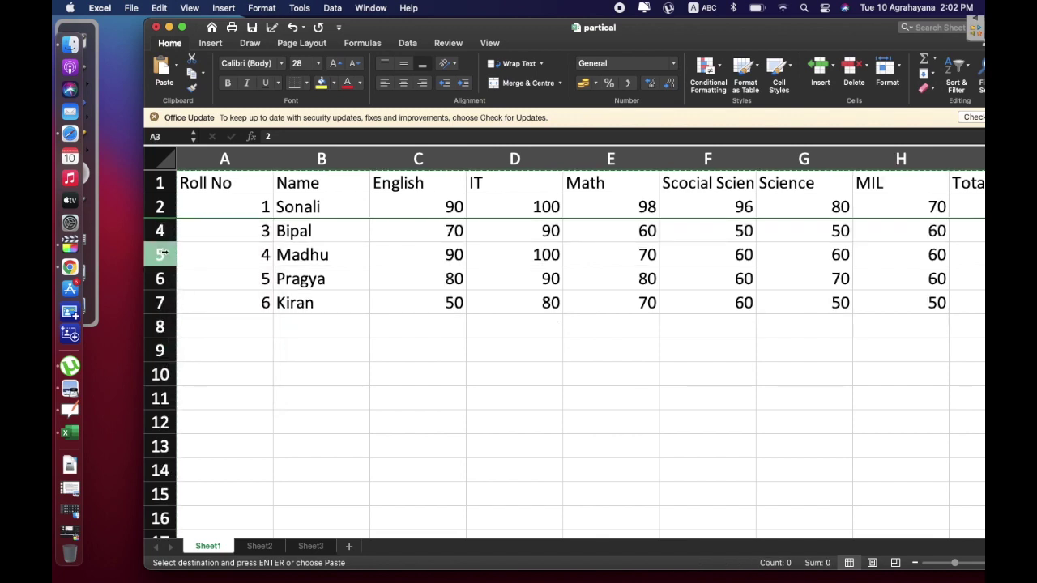
Step: Hide row 7, the last student's row in the marks table
{"action": "left_click", "coordinate": [160, 284]}
{"action": "right_click", "coordinate": [159, 302]}
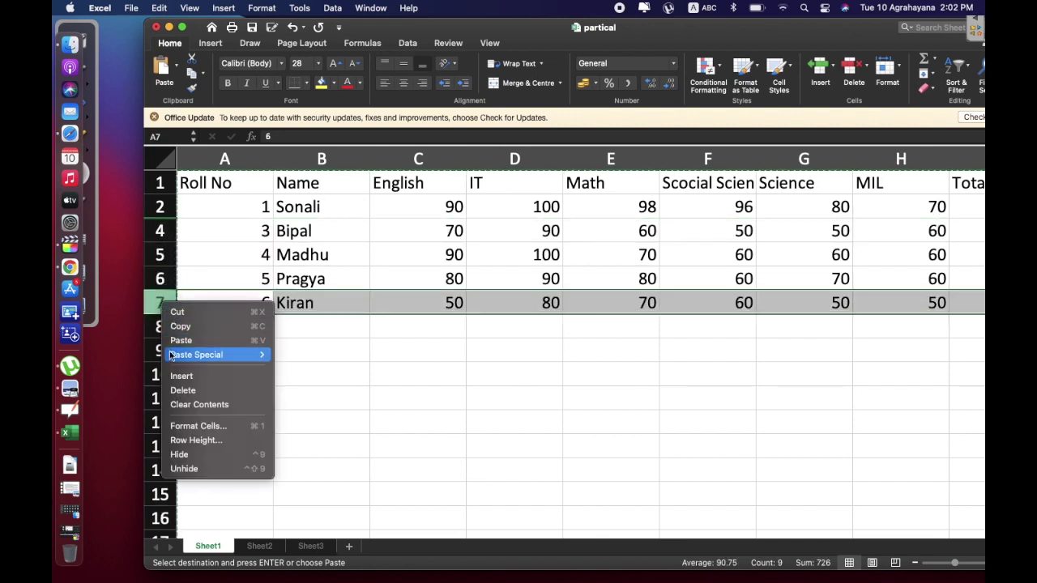
{"action": "left_click", "coordinate": [179, 454]}
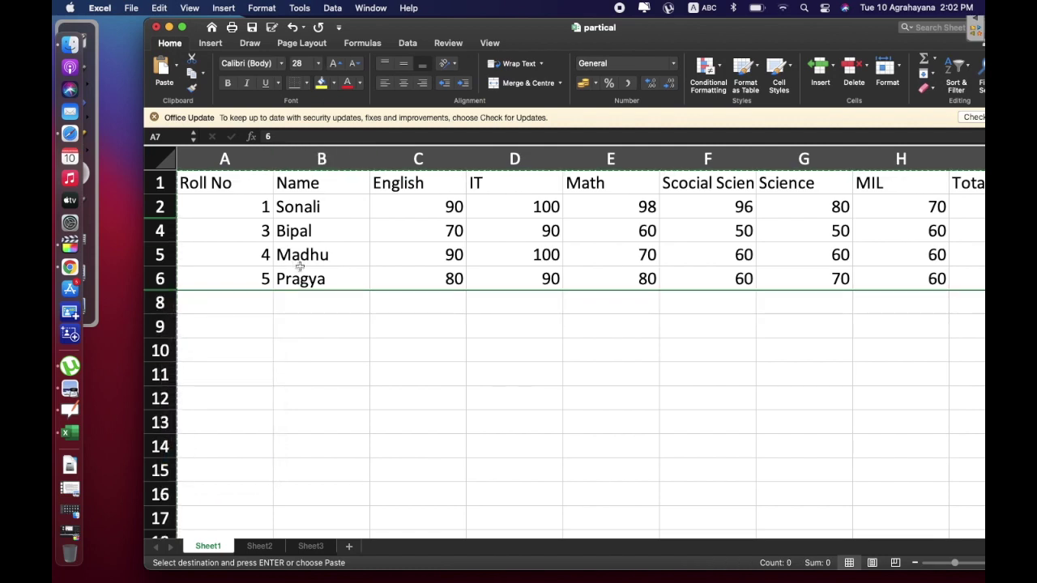
{"action": "left_click", "coordinate": [162, 160]}
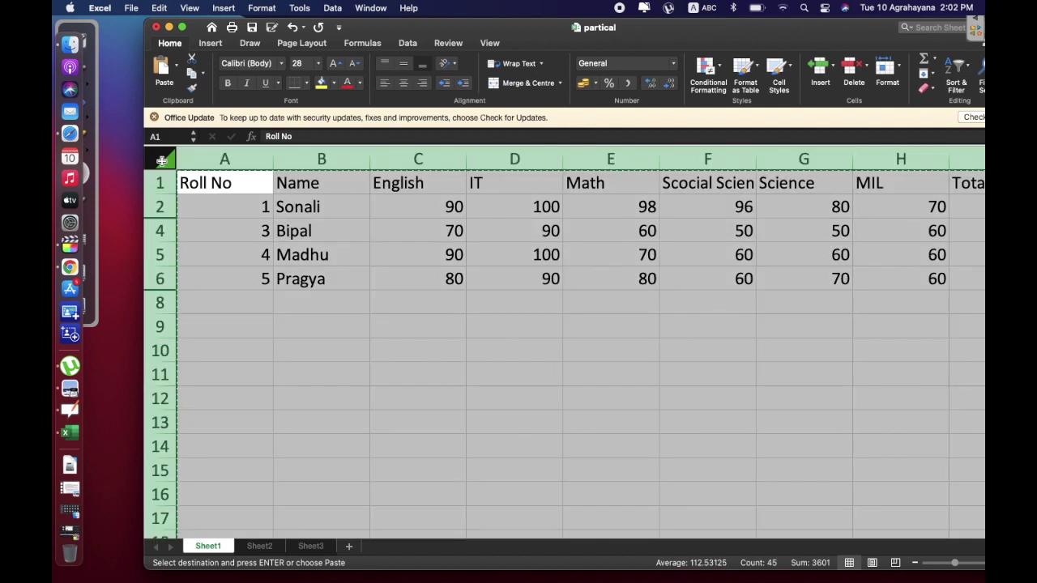
{"action": "right_click", "coordinate": [162, 160]}
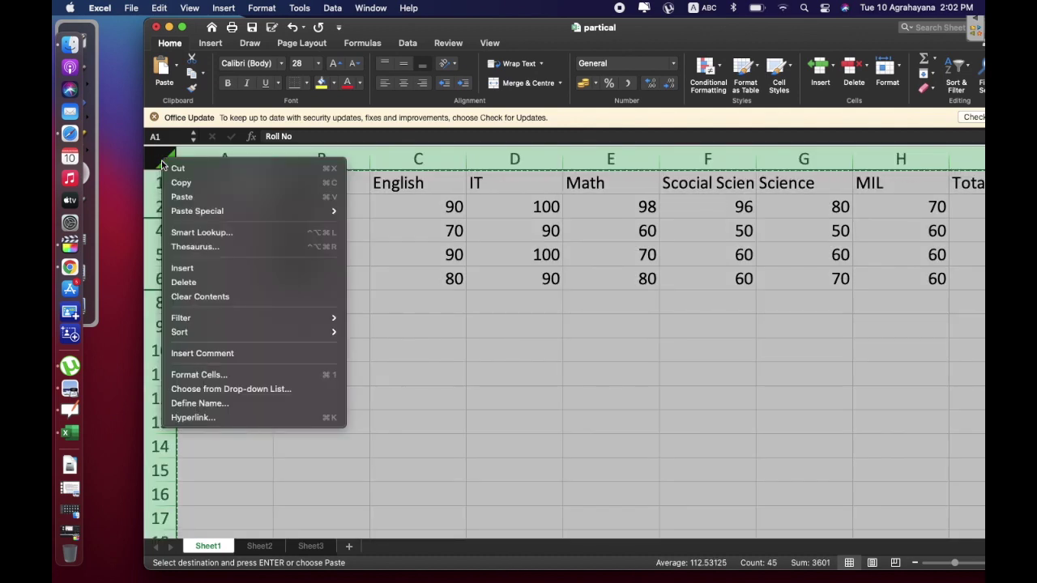
{"action": "mouse_move", "coordinate": [200, 215]}
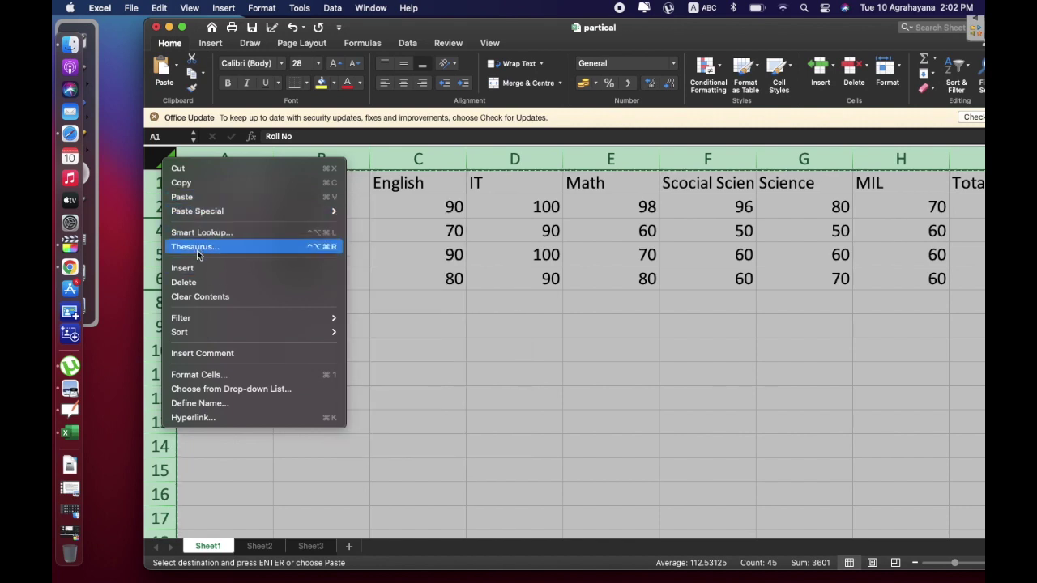
{"action": "left_click", "coordinate": [126, 228]}
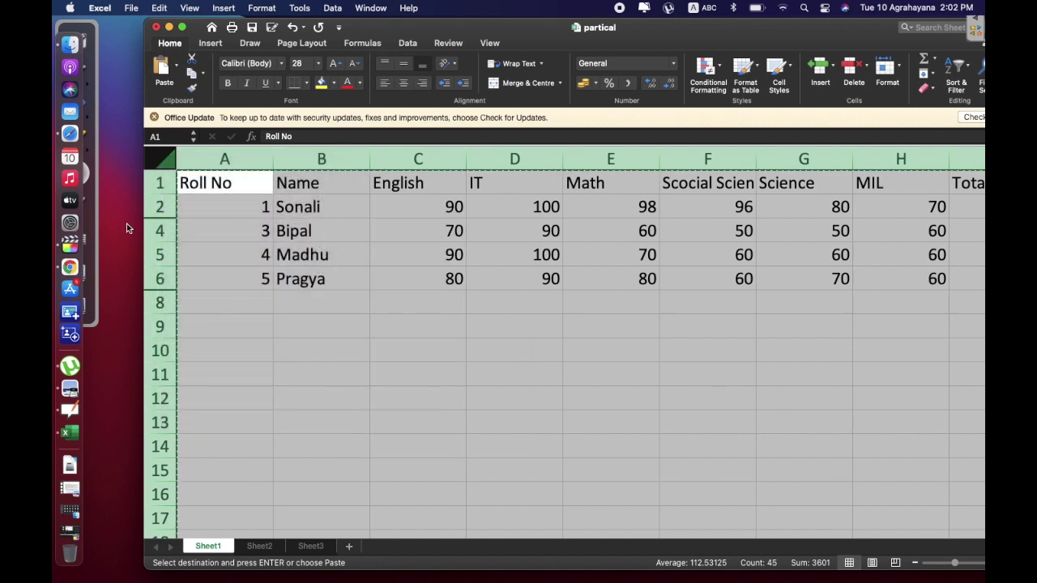
Step: Try to unhide the hidden rows with only a single neighbouring row selected, using row 2 and row 5
{"action": "left_click", "coordinate": [160, 207]}
{"action": "right_click", "coordinate": [158, 210]}
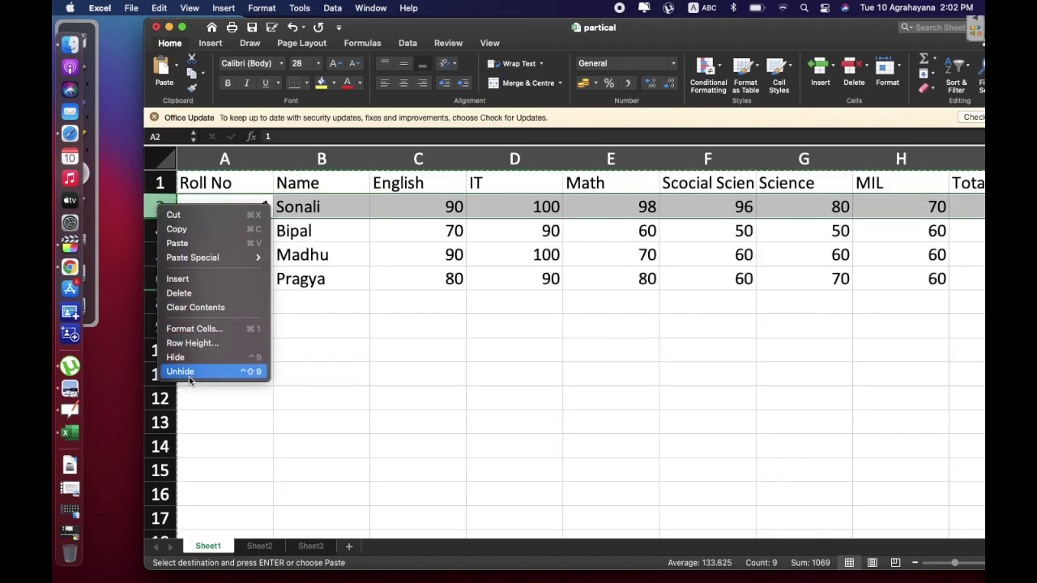
{"action": "left_click", "coordinate": [150, 254]}
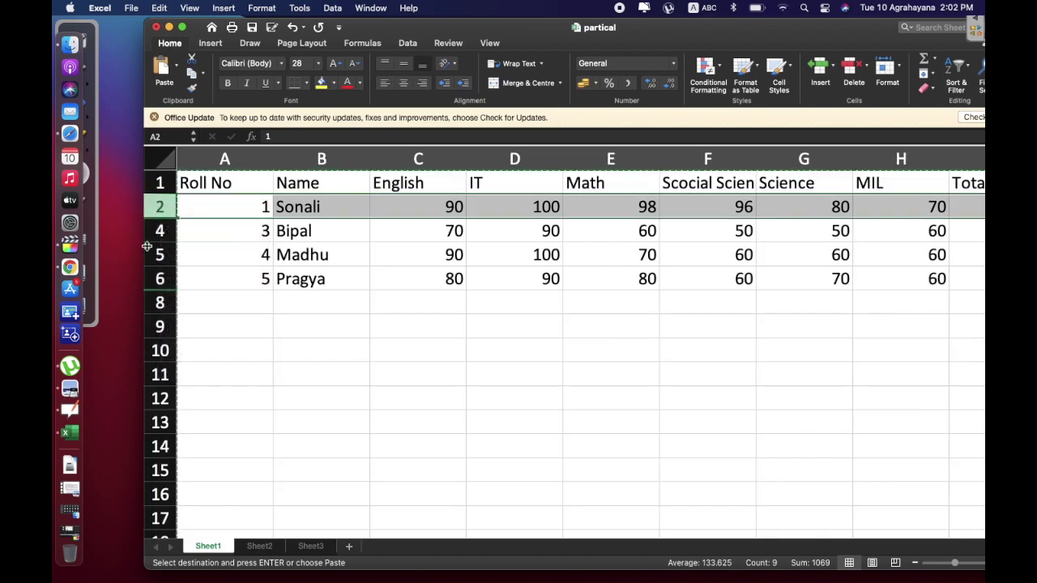
{"action": "right_click", "coordinate": [150, 255]}
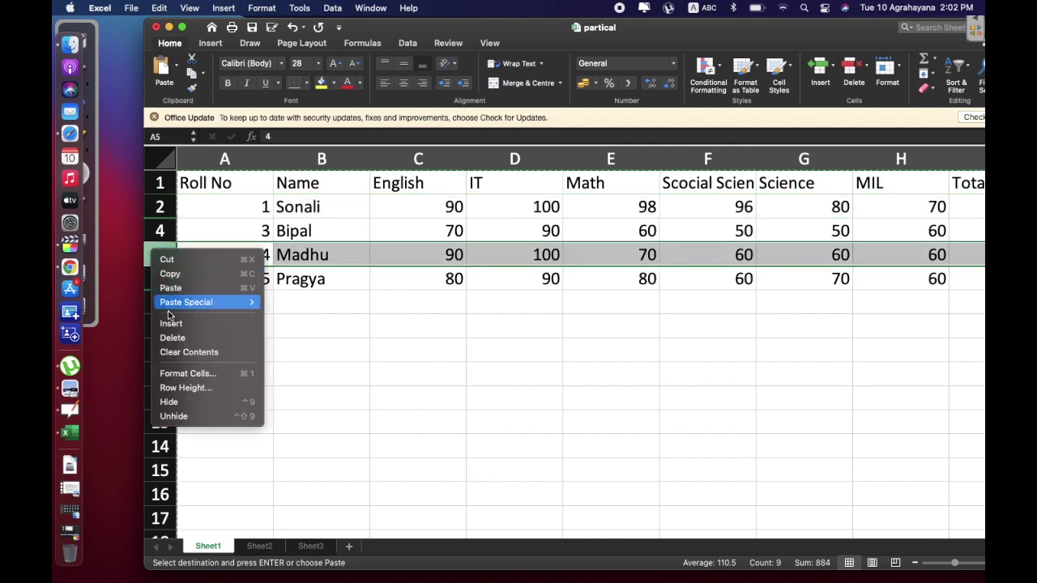
{"action": "left_click", "coordinate": [188, 416]}
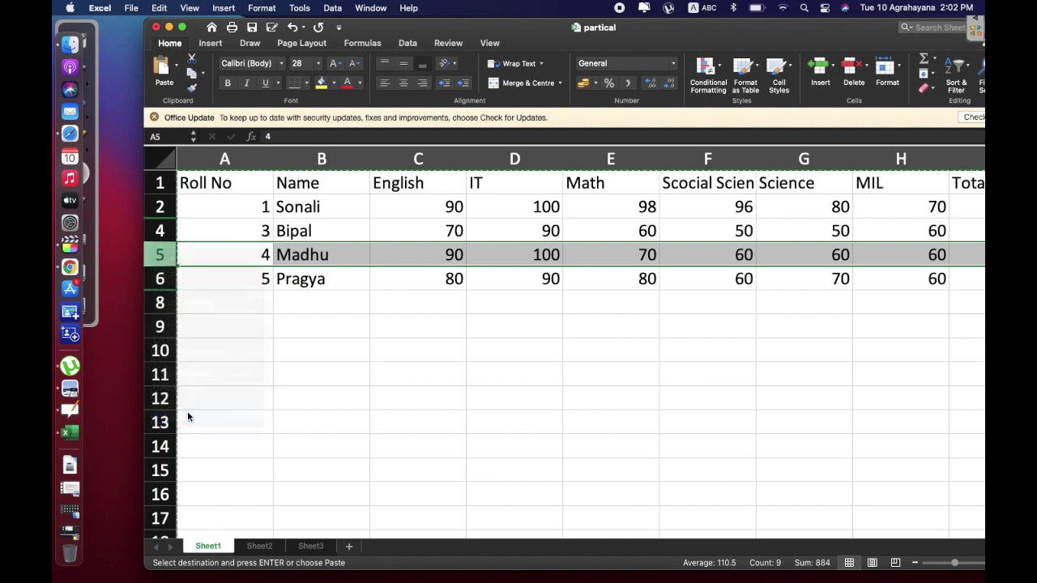
{"action": "left_click", "coordinate": [164, 208]}
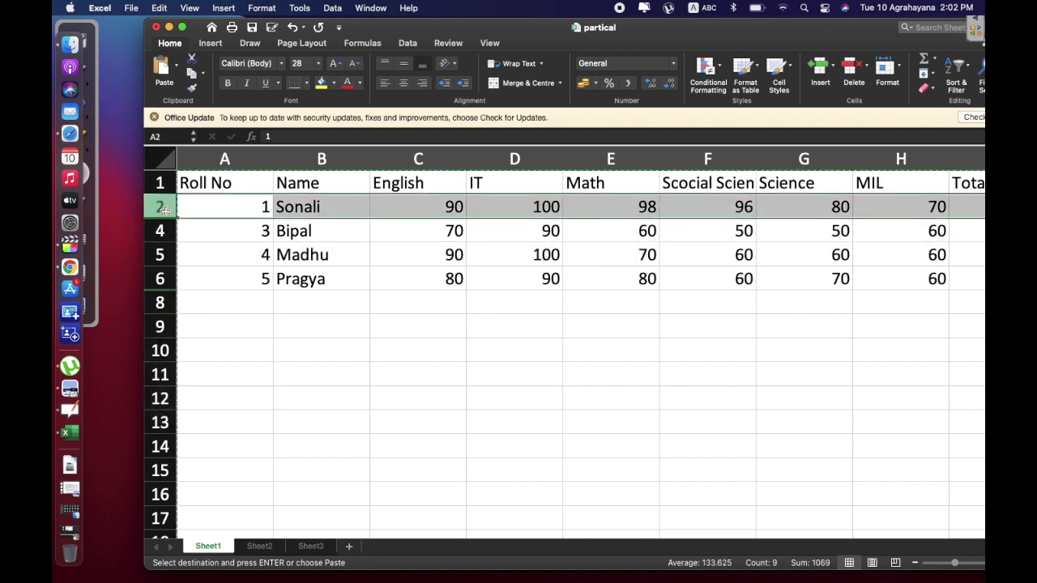
{"action": "right_click", "coordinate": [161, 212]}
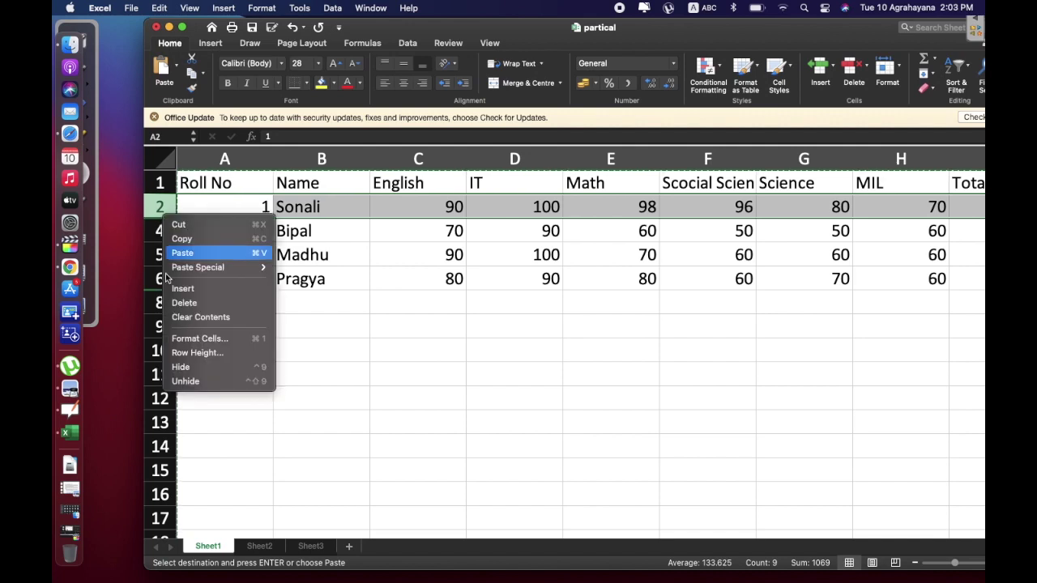
{"action": "left_click", "coordinate": [174, 379]}
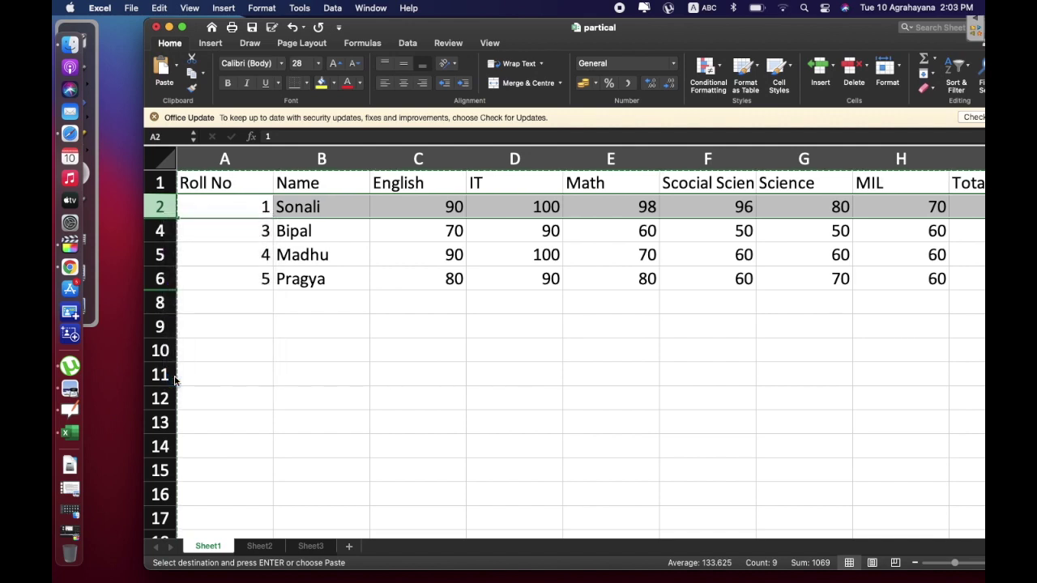
Step: Unhide the hidden rows within the selected range of rows 1 to 9, and clear the selection
{"action": "left_click", "coordinate": [161, 231]}
{"action": "left_click_drag", "start_coordinate": [154, 177], "coordinate": [155, 324]}
{"action": "right_click", "coordinate": [164, 250]}
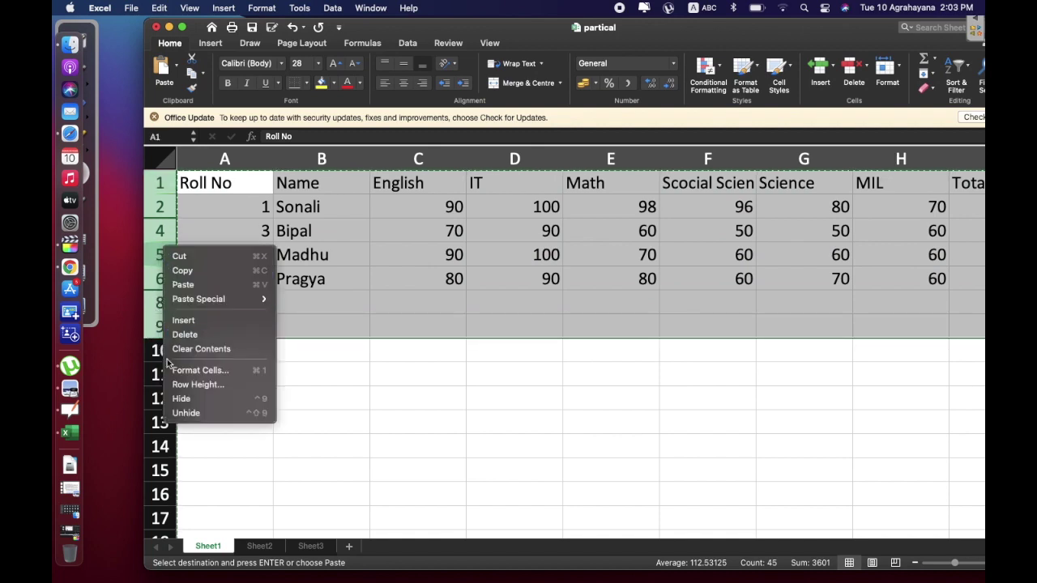
{"action": "left_click", "coordinate": [186, 413]}
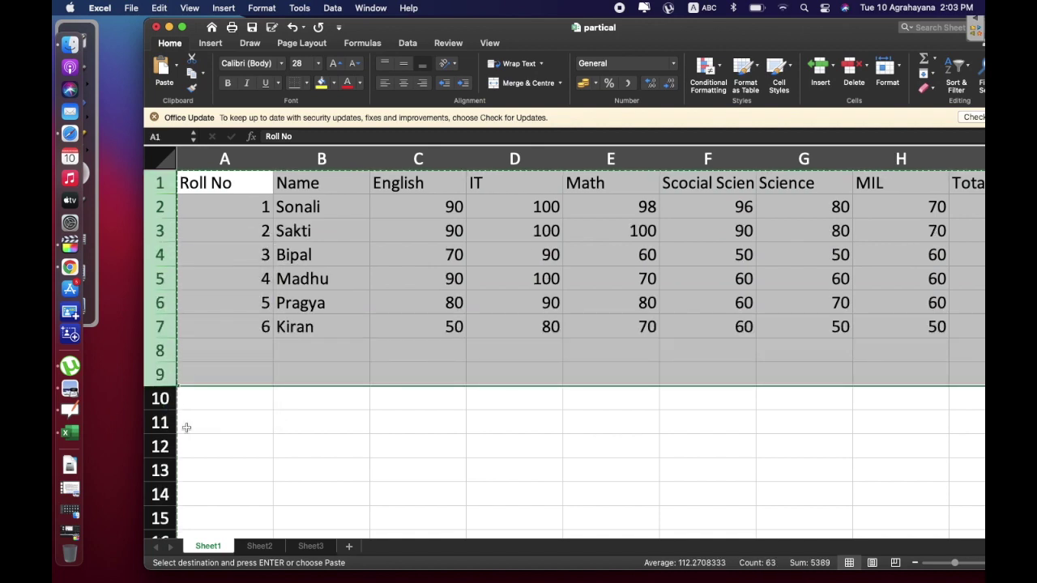
{"action": "left_click", "coordinate": [187, 428]}
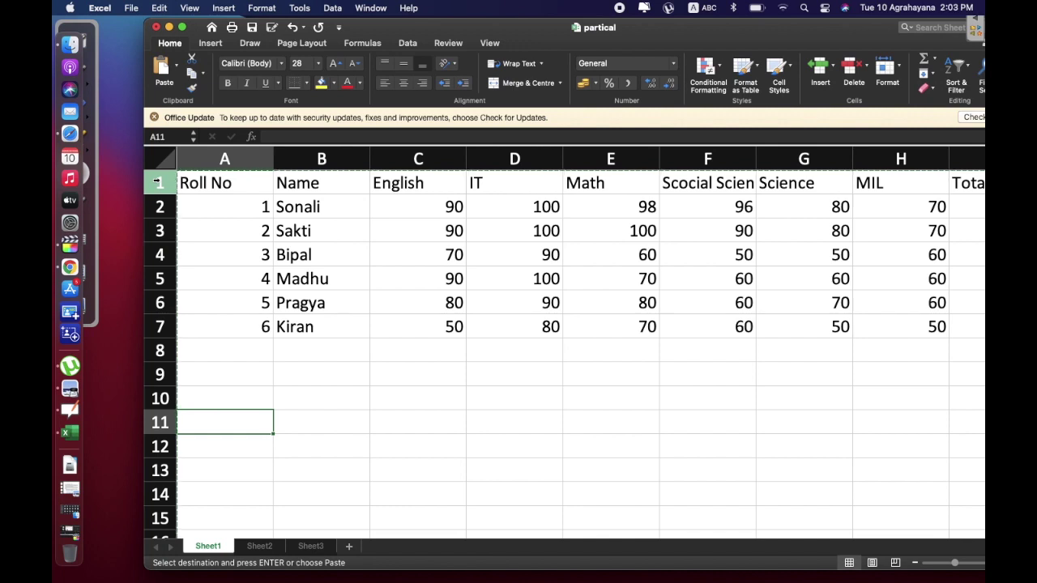
Step: Hide row 6 and row 3 of the marks table, and clear the selection
{"action": "left_click", "coordinate": [166, 317]}
{"action": "right_click", "coordinate": [165, 306]}
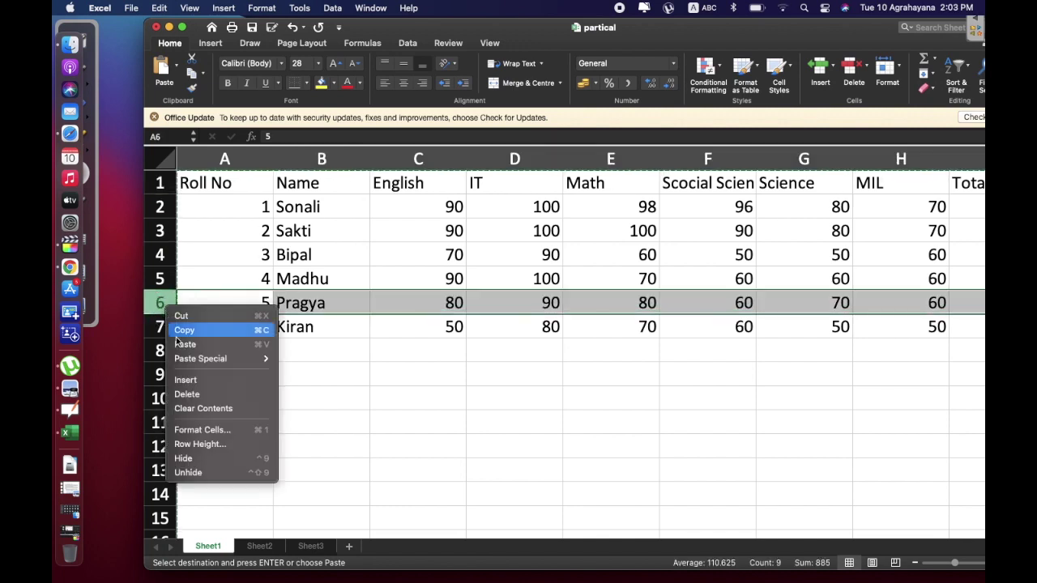
{"action": "left_click", "coordinate": [183, 458]}
{"action": "right_click", "coordinate": [161, 231]}
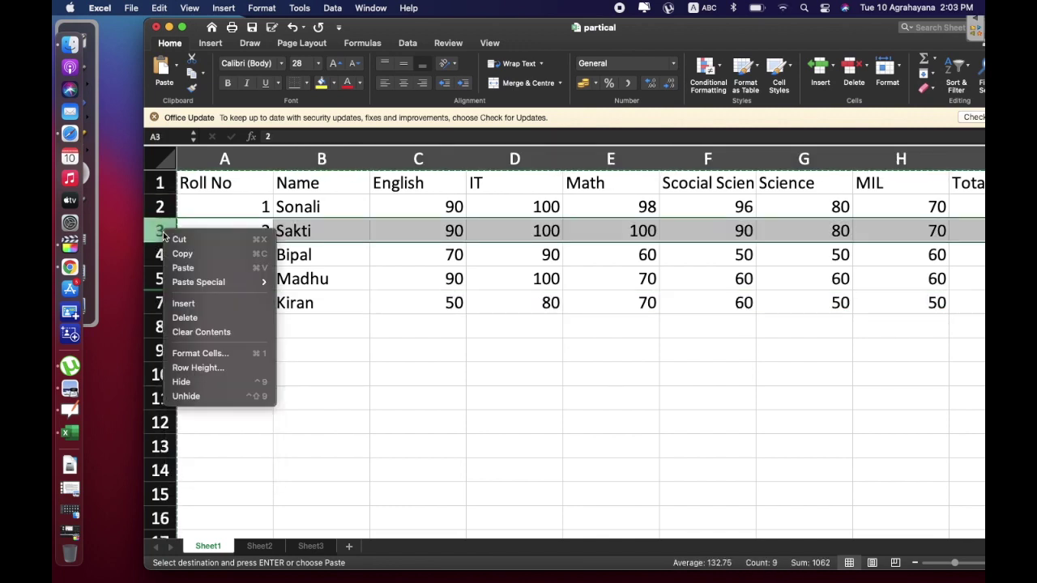
{"action": "left_click", "coordinate": [188, 387]}
{"action": "left_click", "coordinate": [190, 423]}
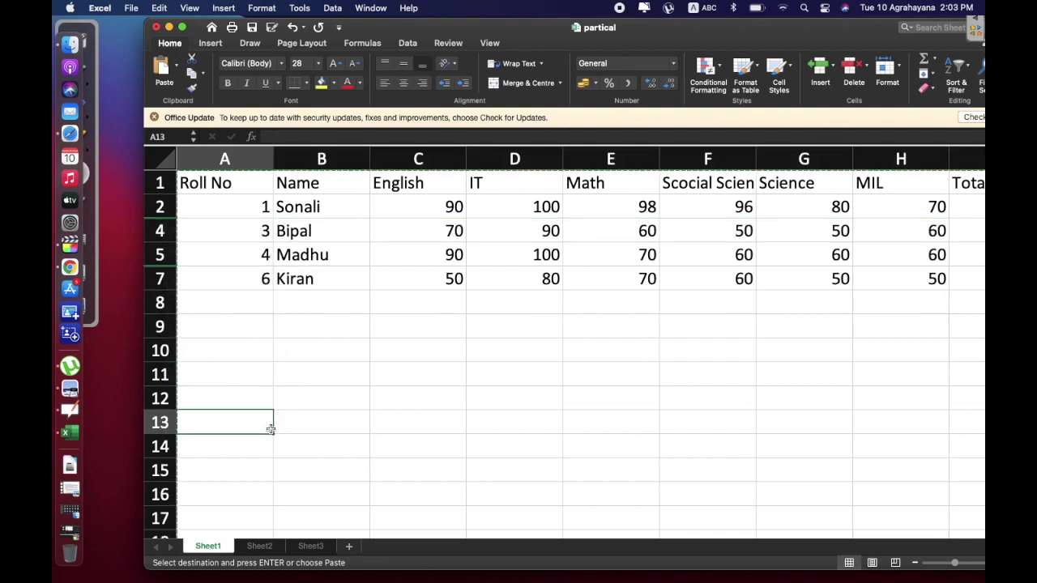
Step: Unhide all hidden rows within the selected range of rows 1 to 10, and clear the selection
{"action": "left_click_drag", "start_coordinate": [162, 185], "coordinate": [164, 209]}
{"action": "left_click_drag", "start_coordinate": [163, 241], "coordinate": [163, 243]}
{"action": "left_click", "coordinate": [208, 317]}
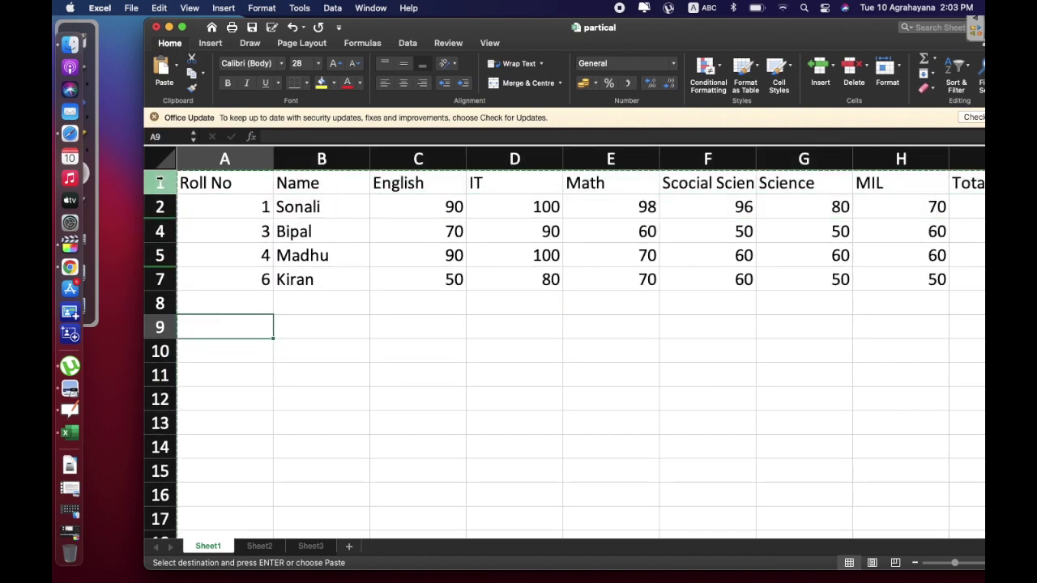
{"action": "left_click_drag", "start_coordinate": [160, 182], "coordinate": [156, 355]}
{"action": "right_click", "coordinate": [162, 328]}
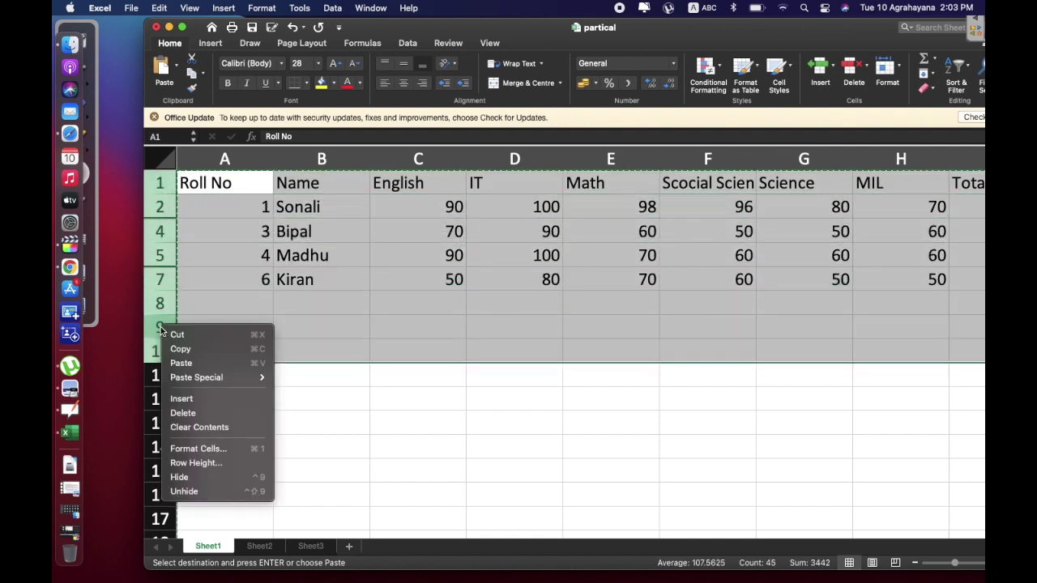
{"action": "left_click", "coordinate": [188, 491]}
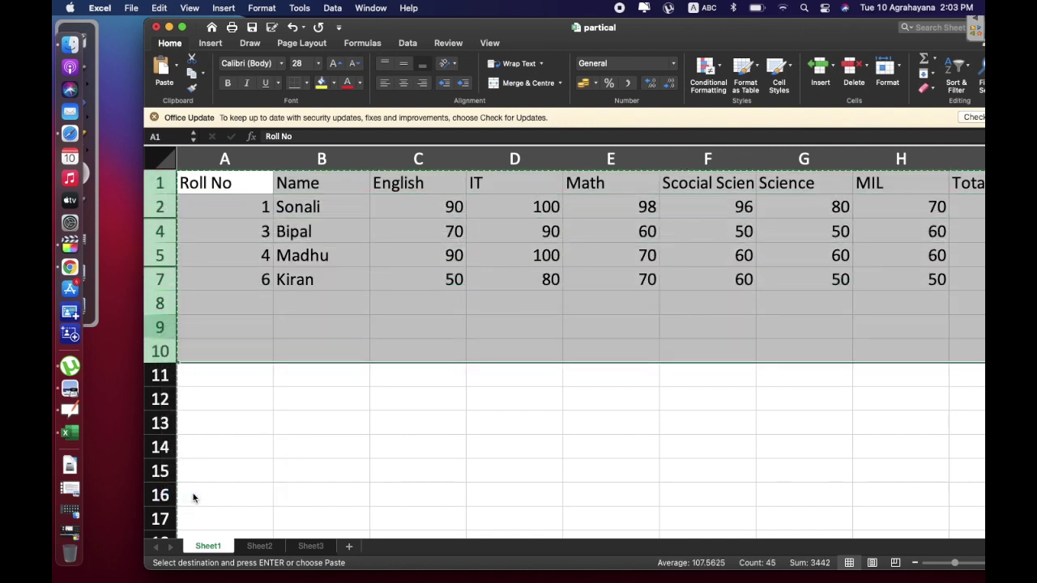
{"action": "left_click", "coordinate": [243, 300]}
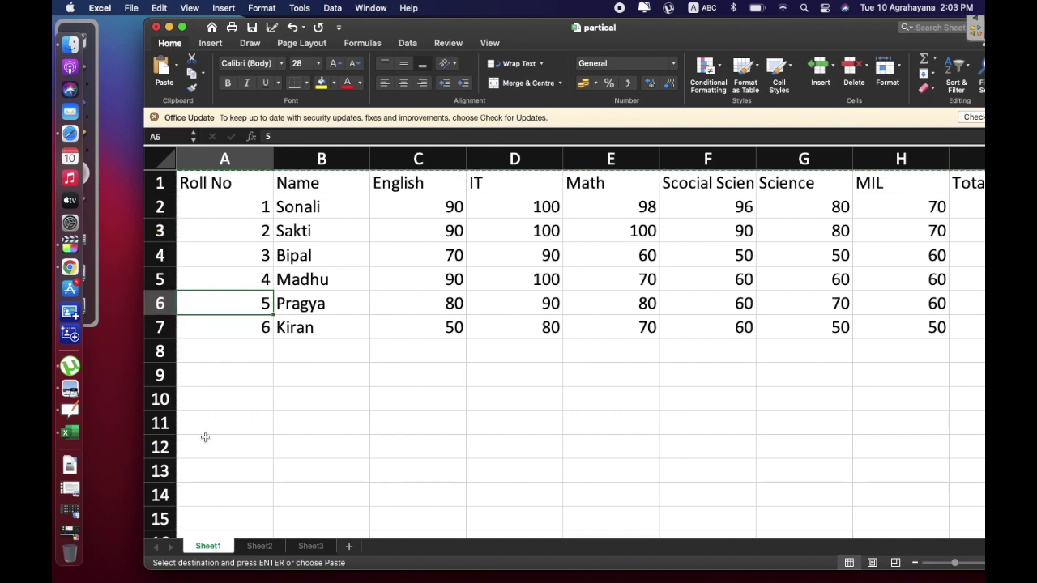
Step: Switch to the OpenBoard lesson page and review the instructions for hiding rows and columns with the Format option
{"action": "left_click", "coordinate": [78, 37]}
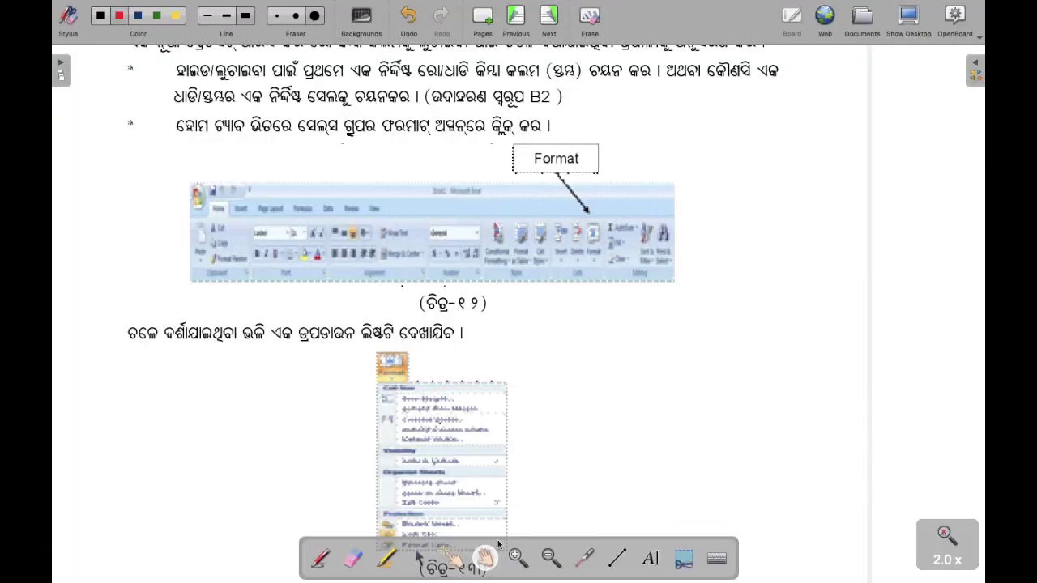
{"action": "left_click_drag", "start_coordinate": [336, 106], "coordinate": [367, 434]}
{"action": "left_click_drag", "start_coordinate": [341, 176], "coordinate": [332, 154]}
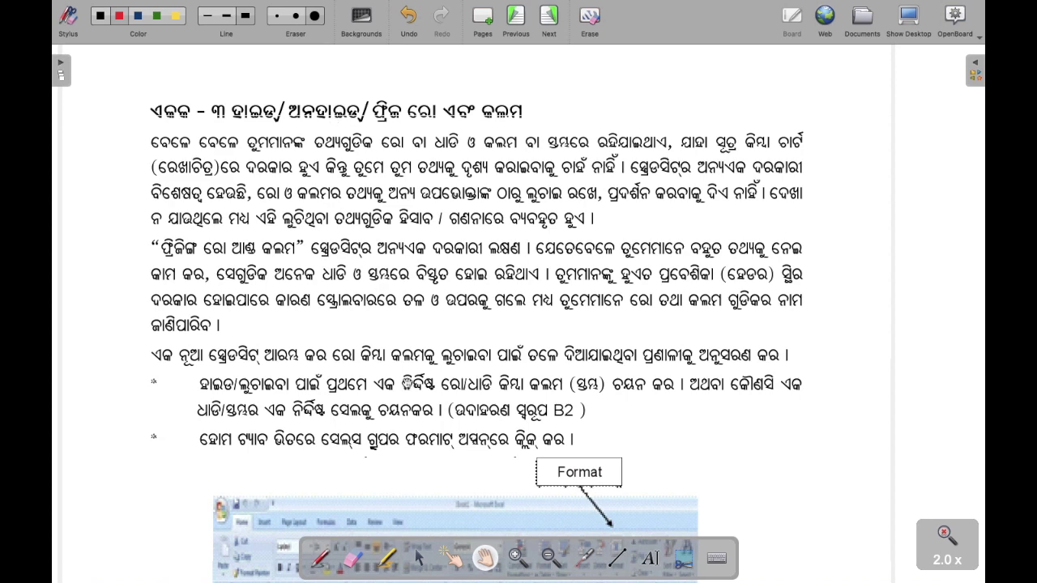
{"action": "left_click_drag", "start_coordinate": [373, 423], "coordinate": [357, 324]}
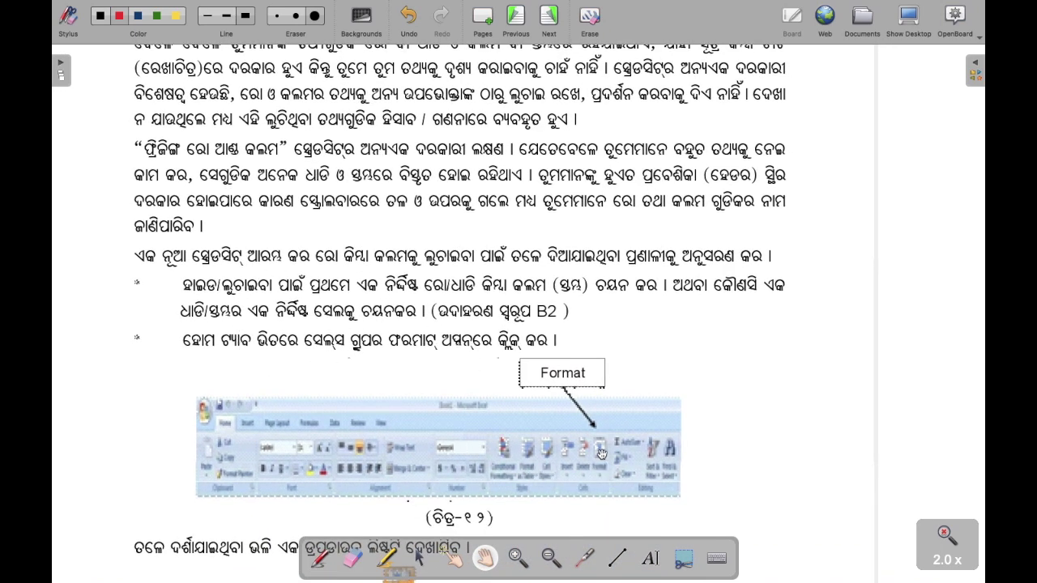
Step: Return to the Excel marks workbook and hide row 6 with the Hide Rows command
{"action": "left_click", "coordinate": [910, 19]}
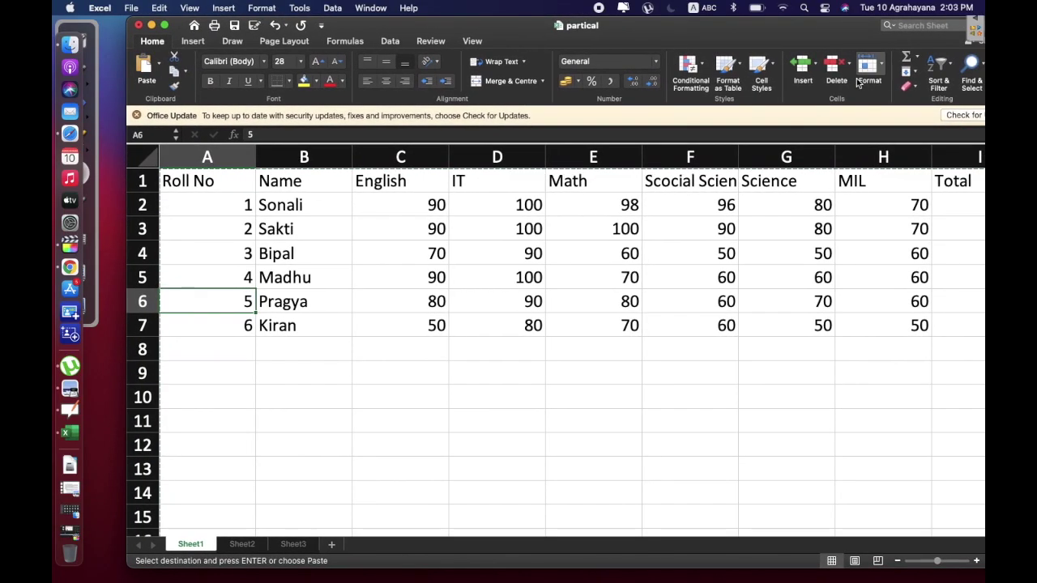
{"action": "left_click", "coordinate": [866, 68]}
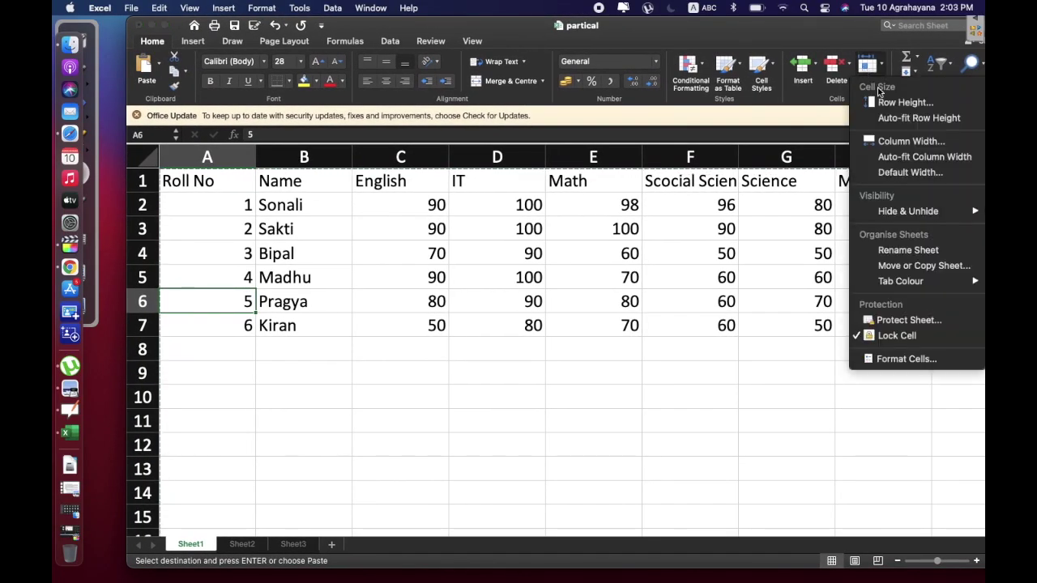
{"action": "mouse_move", "coordinate": [897, 215]}
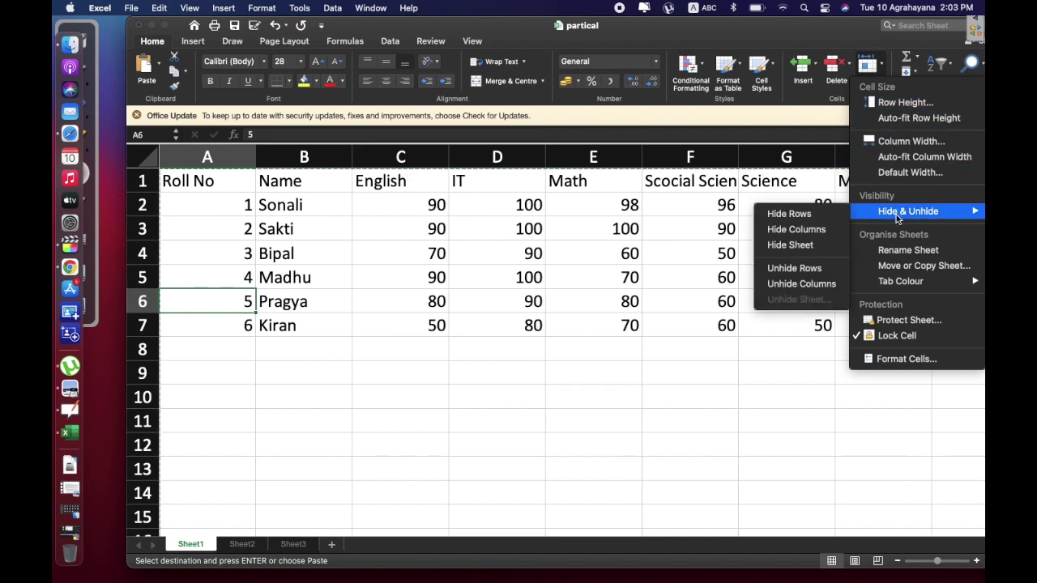
{"action": "left_click", "coordinate": [822, 216]}
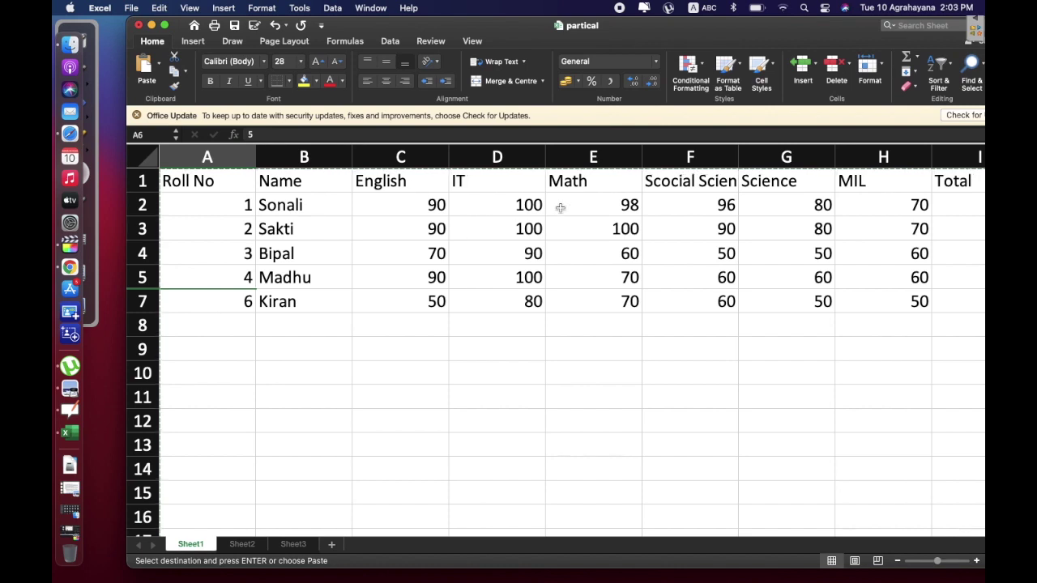
Step: Unhide row 6 of the marks table with the Unhide Rows command
{"action": "left_click", "coordinate": [869, 72]}
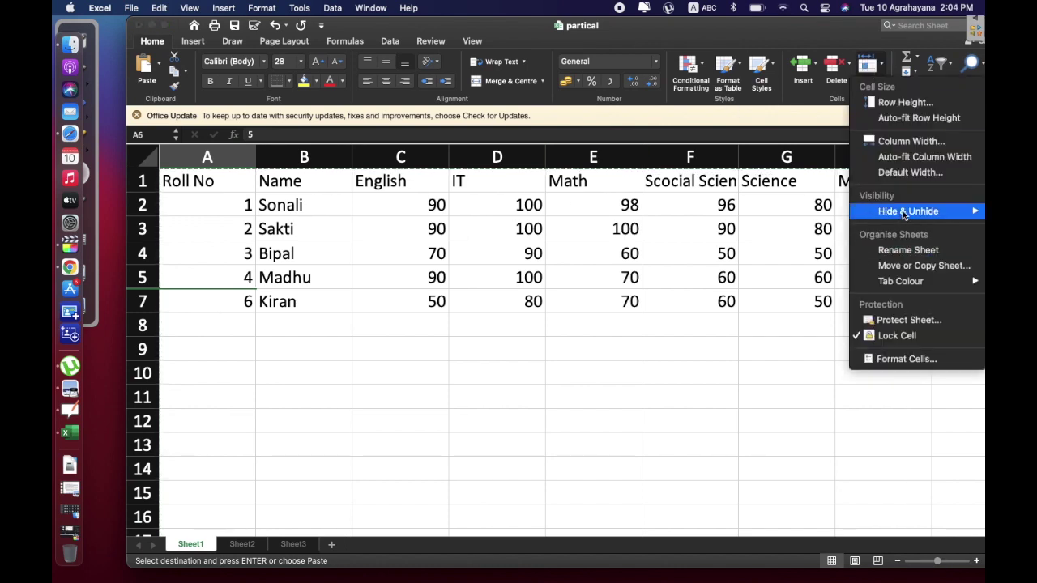
{"action": "mouse_move", "coordinate": [904, 213]}
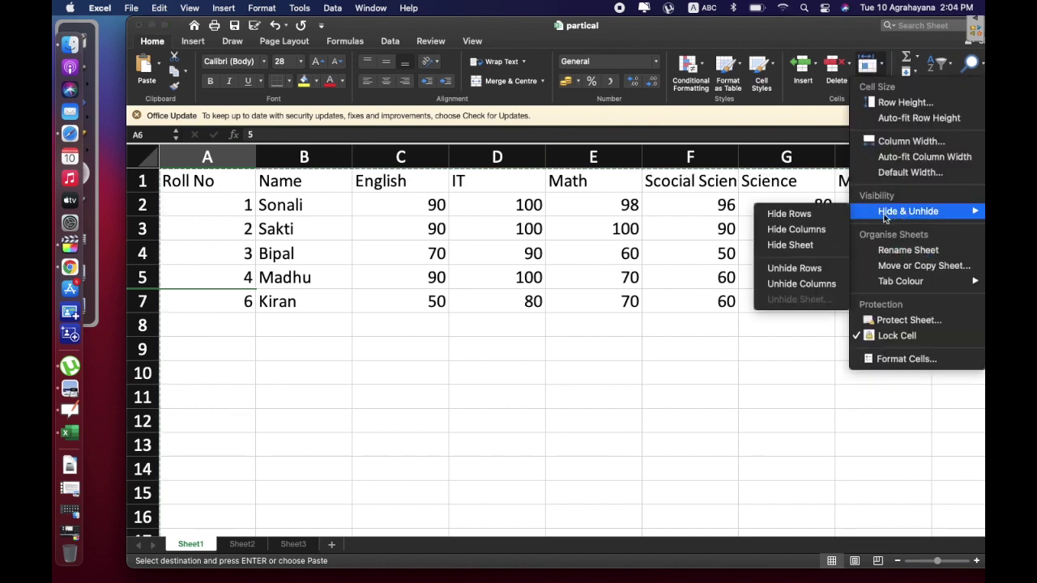
{"action": "left_click", "coordinate": [794, 270]}
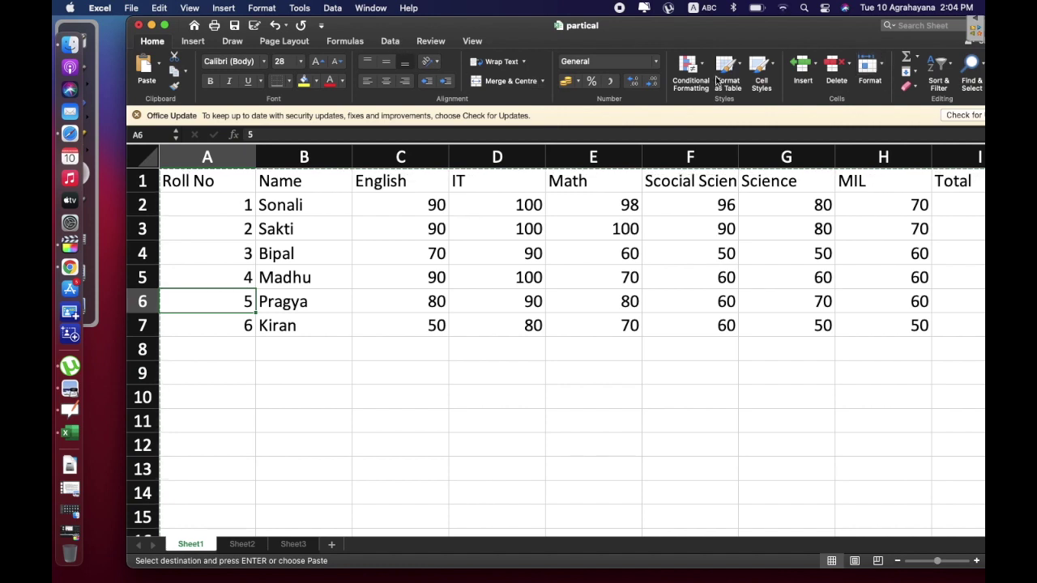
{"action": "left_click", "coordinate": [871, 71]}
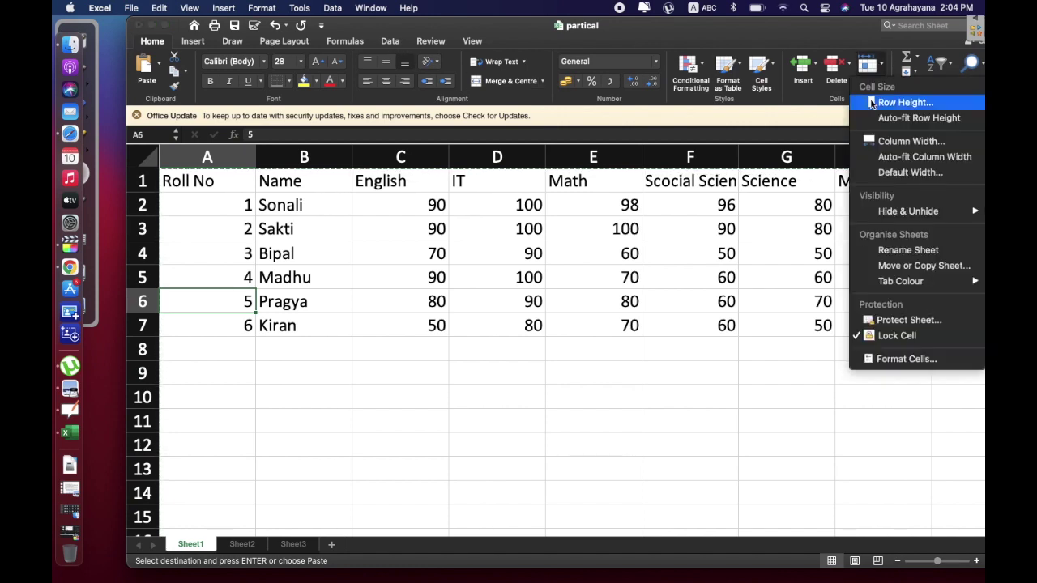
{"action": "left_click", "coordinate": [812, 106]}
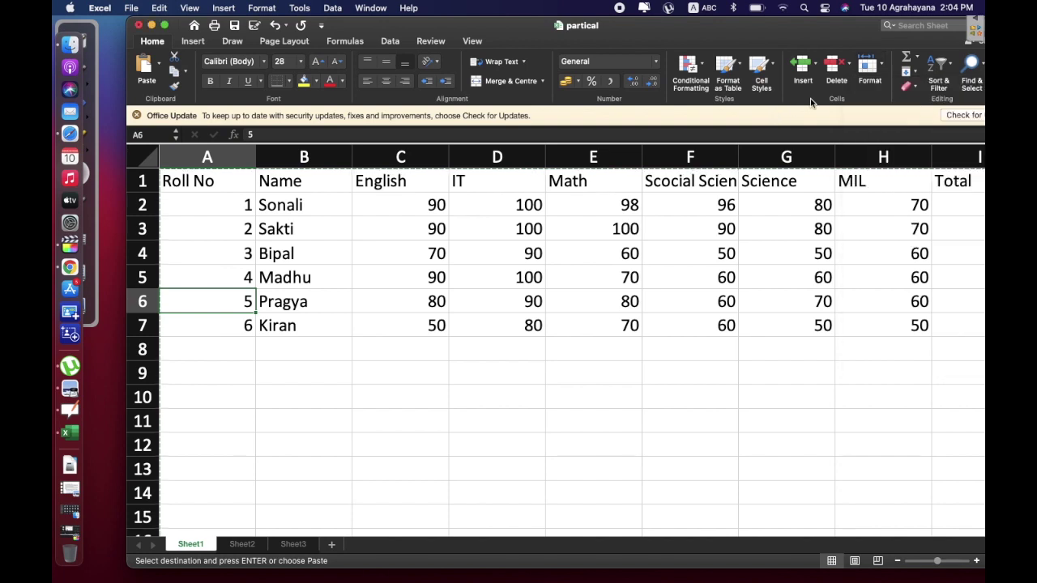
{"action": "left_click", "coordinate": [870, 68]}
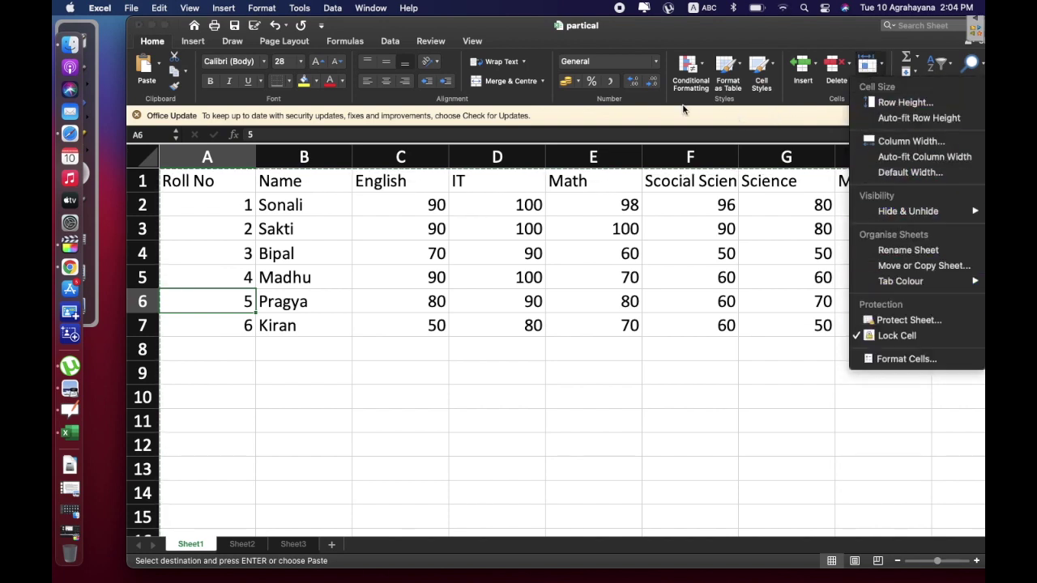
Step: Switch to the OpenBoard lesson and read the page on freezing rows and columns with Freeze Panes
{"action": "left_click", "coordinate": [547, 32]}
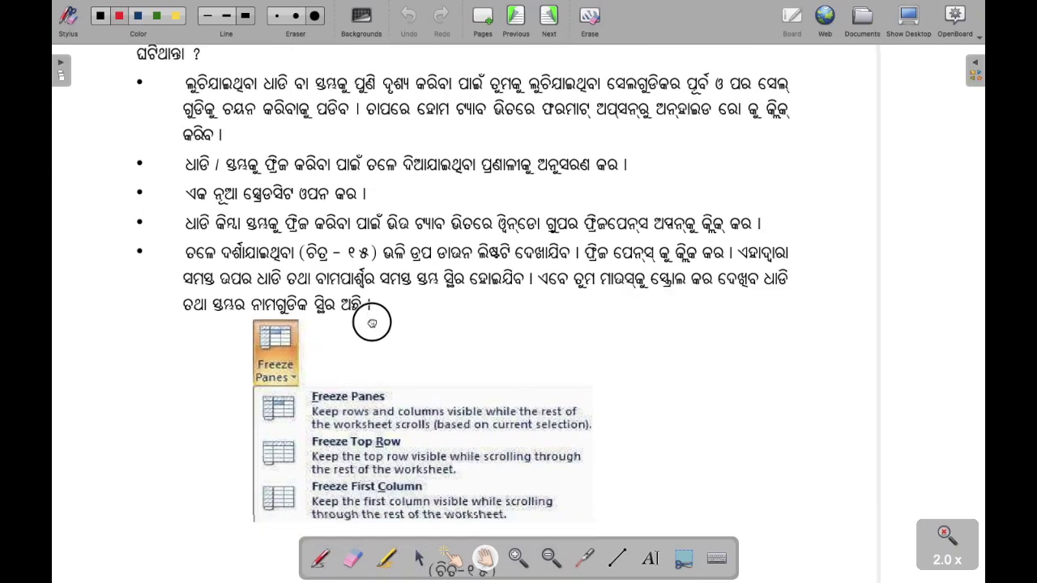
{"action": "scroll", "coordinate": [350, 355], "scroll_direction": "down", "scroll_amount": 1}
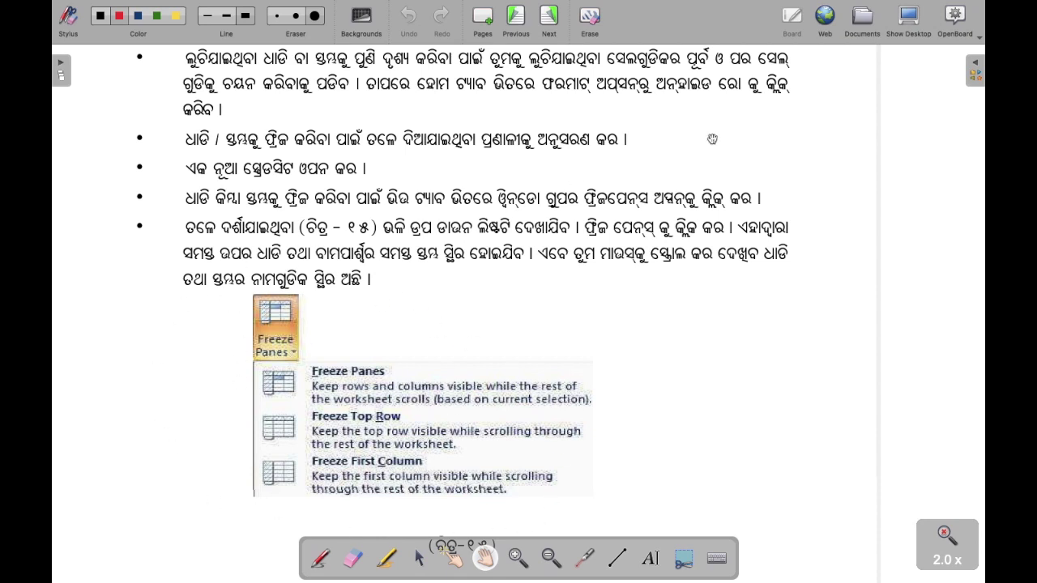
Step: Switch back to the Excel marks workbook, freeze the first column of Sheet1, and test it by scrolling
{"action": "left_click", "coordinate": [910, 16]}
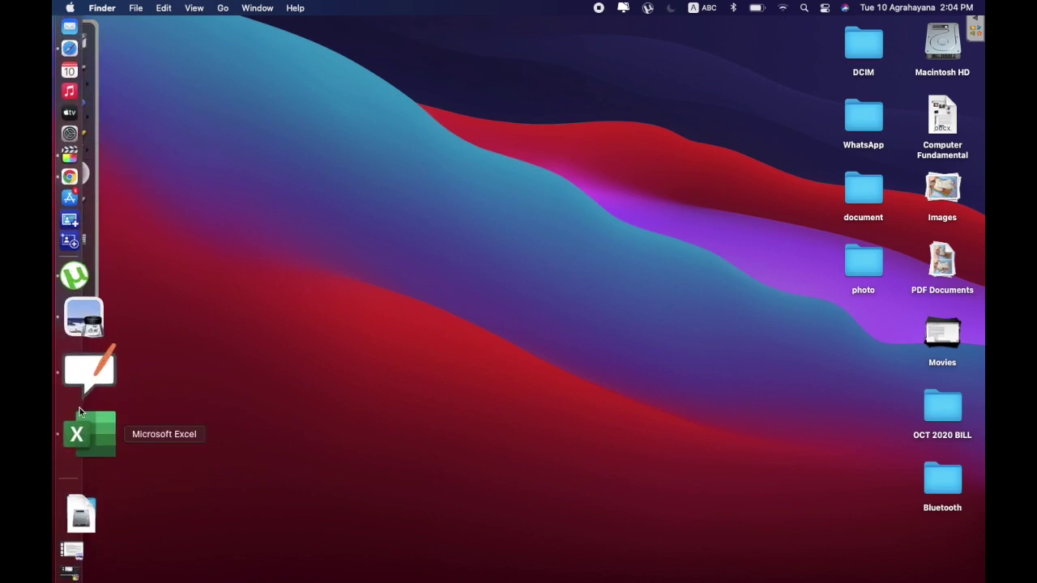
{"action": "left_click", "coordinate": [89, 418]}
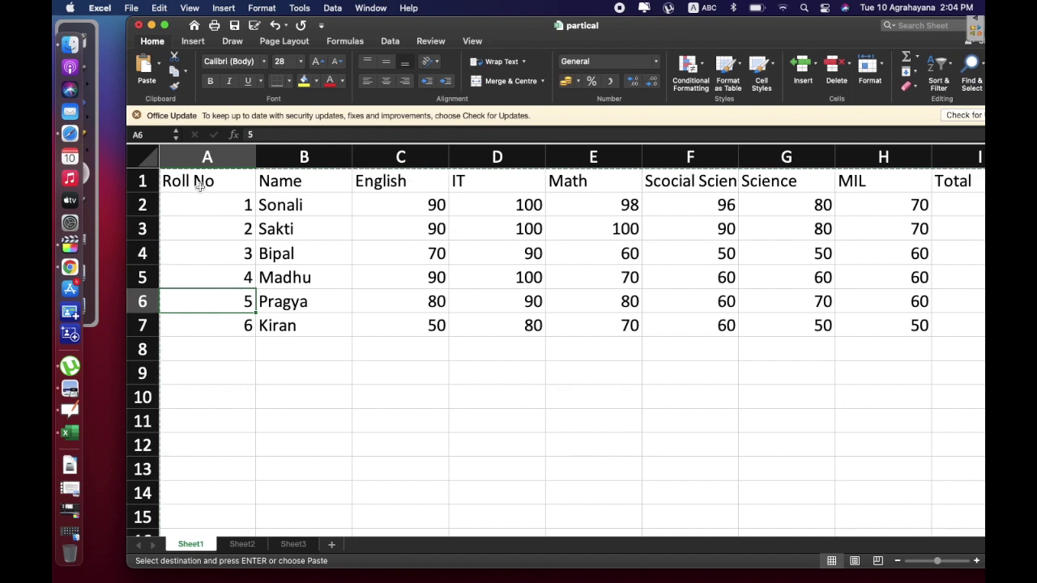
{"action": "left_click", "coordinate": [472, 40]}
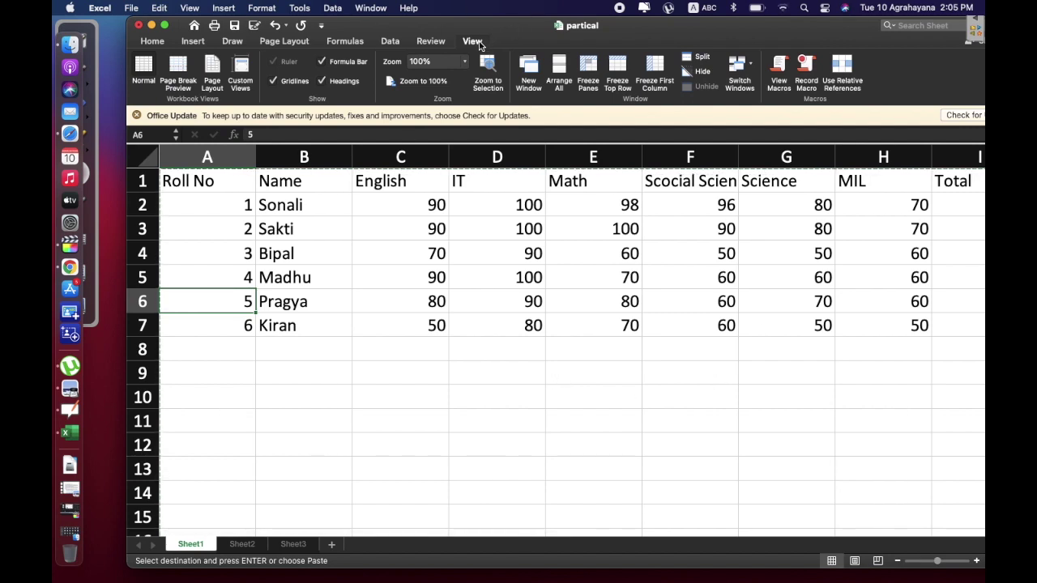
{"action": "left_click", "coordinate": [659, 71]}
{"action": "left_click", "coordinate": [518, 275]}
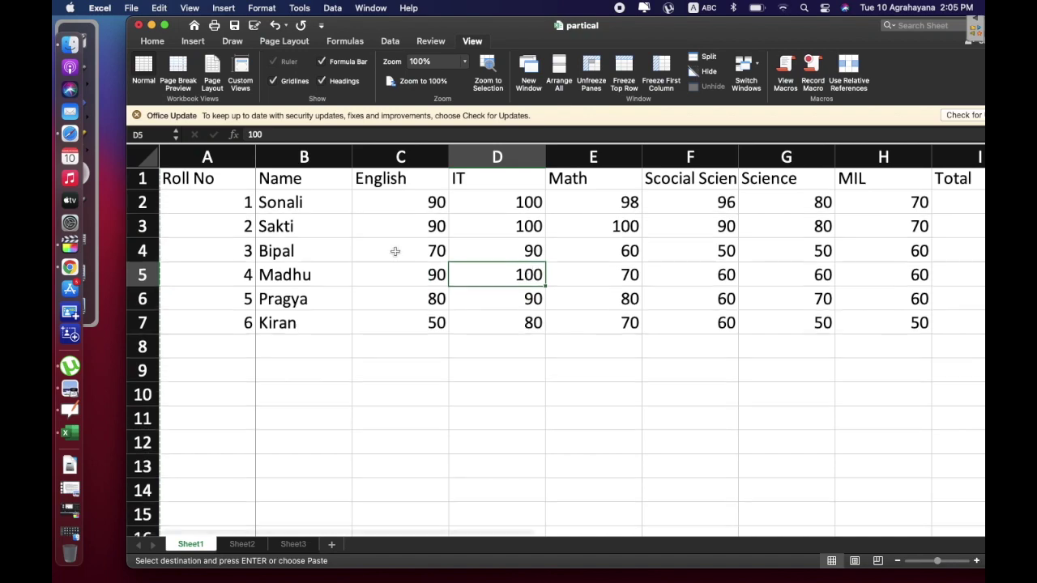
{"action": "scroll", "coordinate": [394, 252], "scroll_direction": "down", "scroll_amount": 3}
{"action": "scroll", "coordinate": [395, 251], "scroll_direction": "up", "scroll_amount": 3}
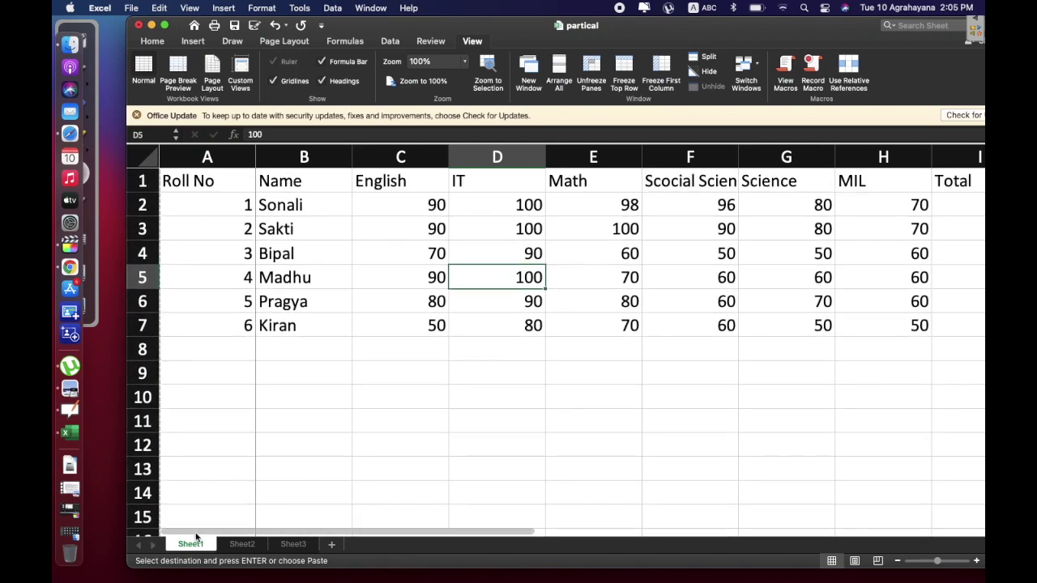
{"action": "mouse_move", "coordinate": [202, 528]}
{"action": "left_mouse_down"}
{"action": "mouse_move", "coordinate": [604, 539]}
{"action": "mouse_move", "coordinate": [189, 528]}
{"action": "left_mouse_up"}
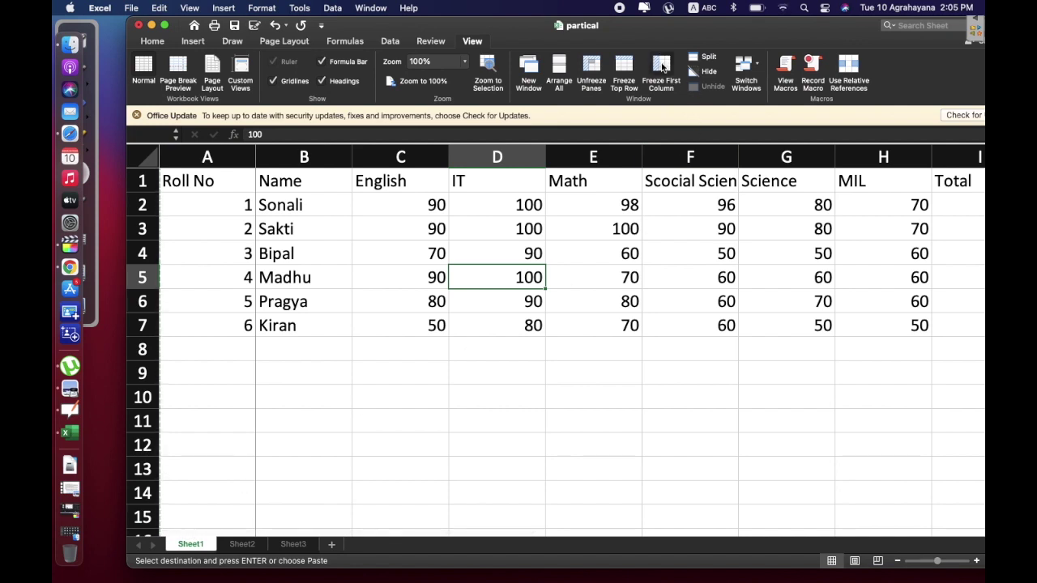
Step: Unfreeze the first column and move the sheet sideways to check that all columns scroll
{"action": "left_click", "coordinate": [591, 71]}
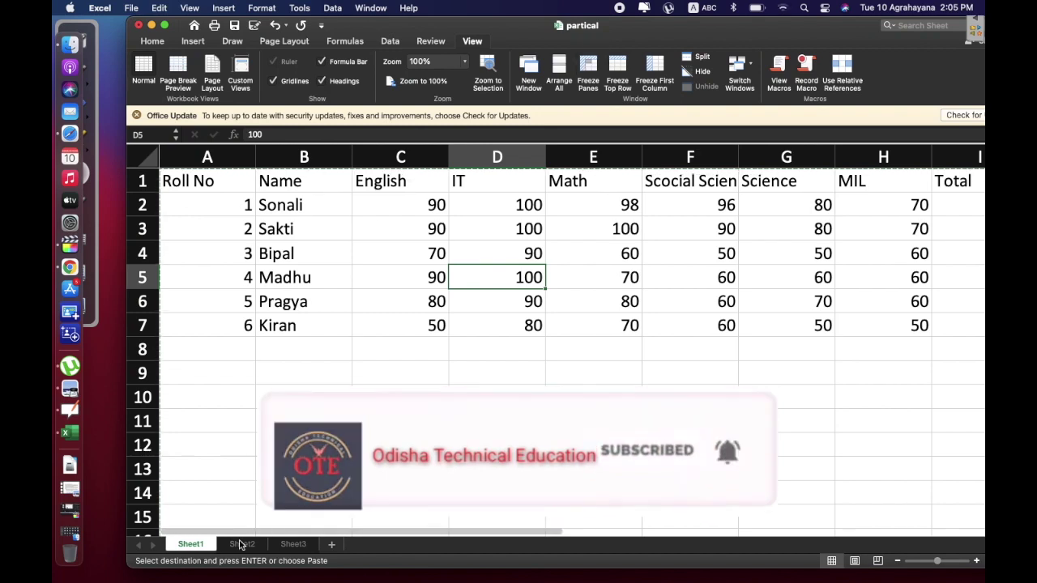
{"action": "left_click_drag", "start_coordinate": [232, 538], "coordinate": [341, 529]}
{"action": "left_click_drag", "start_coordinate": [324, 523], "coordinate": [199, 512]}
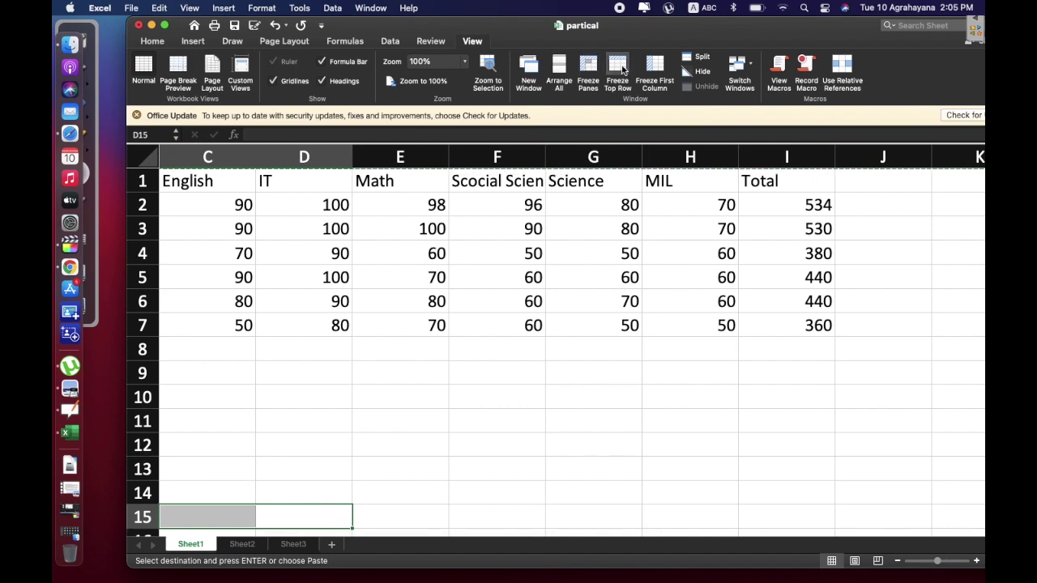
Step: Freeze the top row to test how the header behaves while scrolling down the sheet, and unfreeze it again
{"action": "left_click", "coordinate": [622, 71]}
{"action": "scroll", "coordinate": [329, 442], "scroll_direction": "down", "scroll_amount": 2}
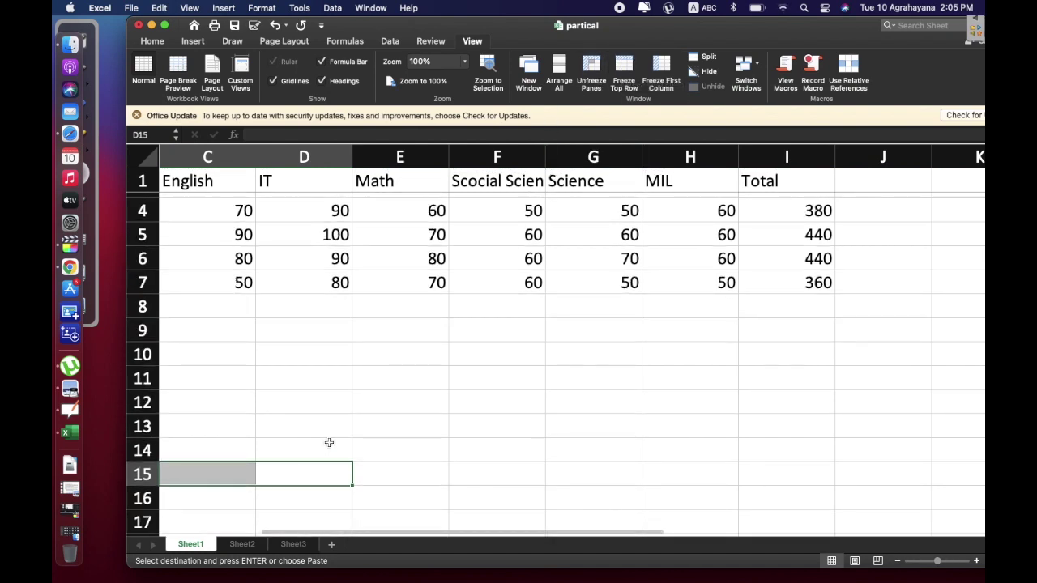
{"action": "scroll", "coordinate": [329, 442], "scroll_direction": "down", "scroll_amount": 17}
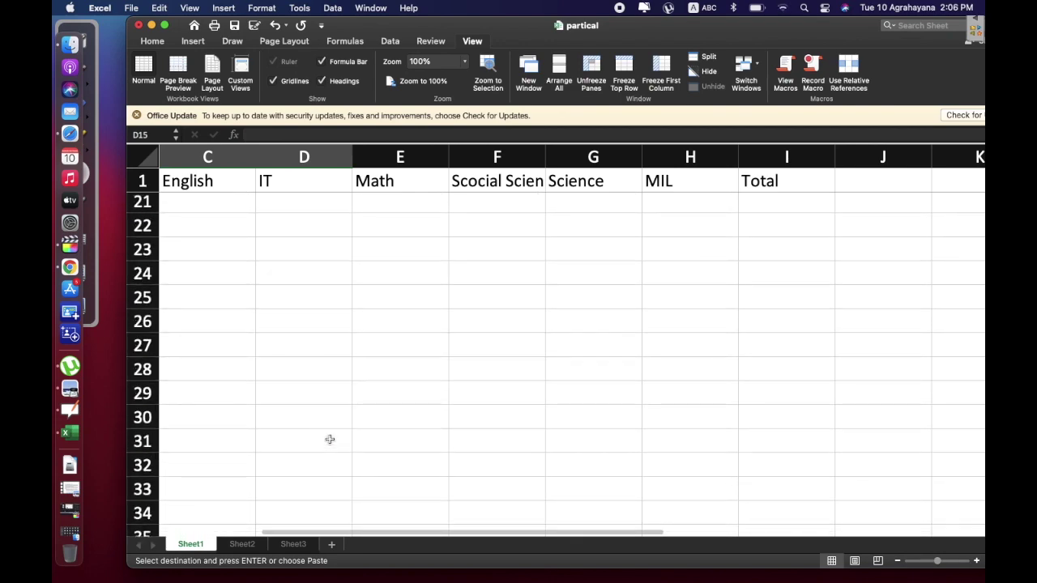
{"action": "scroll", "coordinate": [330, 439], "scroll_direction": "up", "scroll_amount": 19}
{"action": "scroll", "coordinate": [330, 432], "scroll_direction": "down", "scroll_amount": 20}
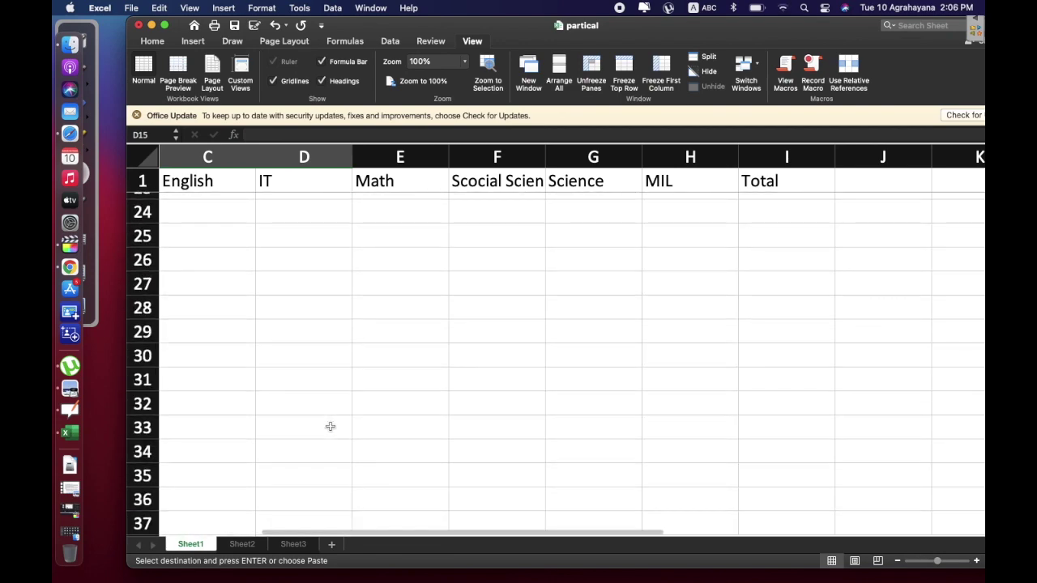
{"action": "scroll", "coordinate": [330, 426], "scroll_direction": "down", "scroll_amount": 19}
{"action": "scroll", "coordinate": [331, 424], "scroll_direction": "up", "scroll_amount": 20}
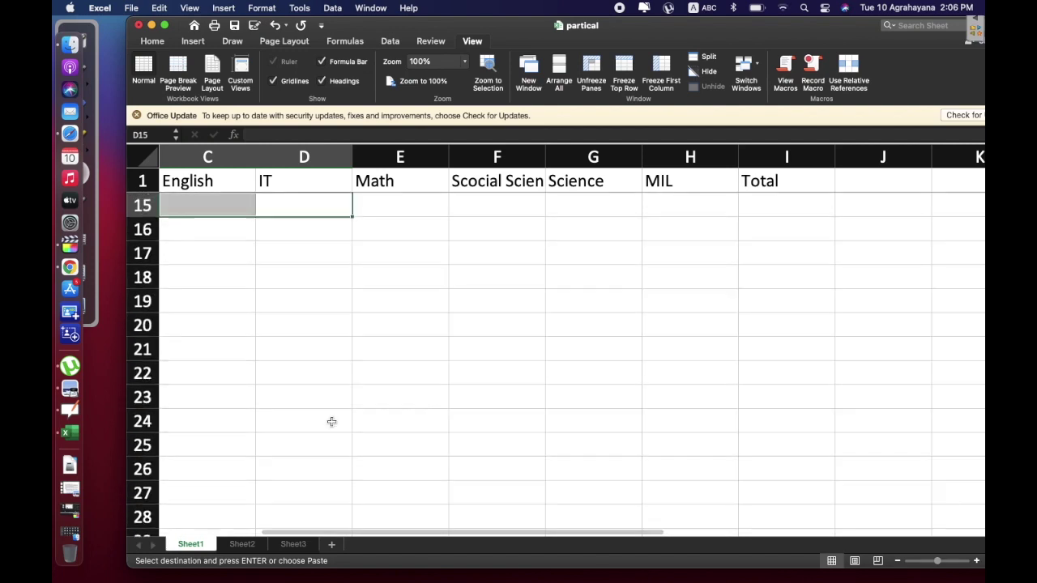
{"action": "scroll", "coordinate": [331, 422], "scroll_direction": "up", "scroll_amount": 13}
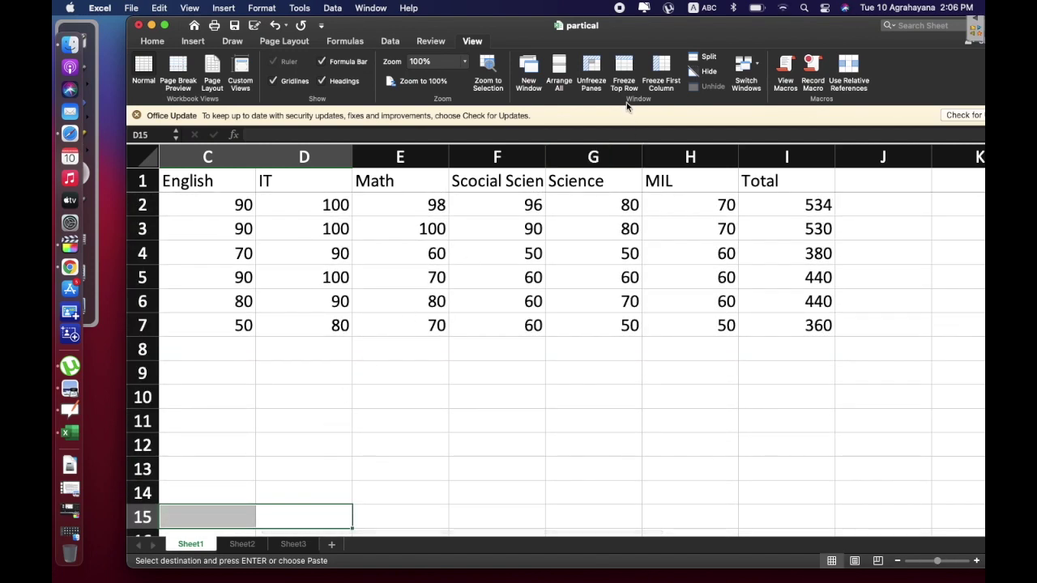
{"action": "left_click", "coordinate": [589, 58]}
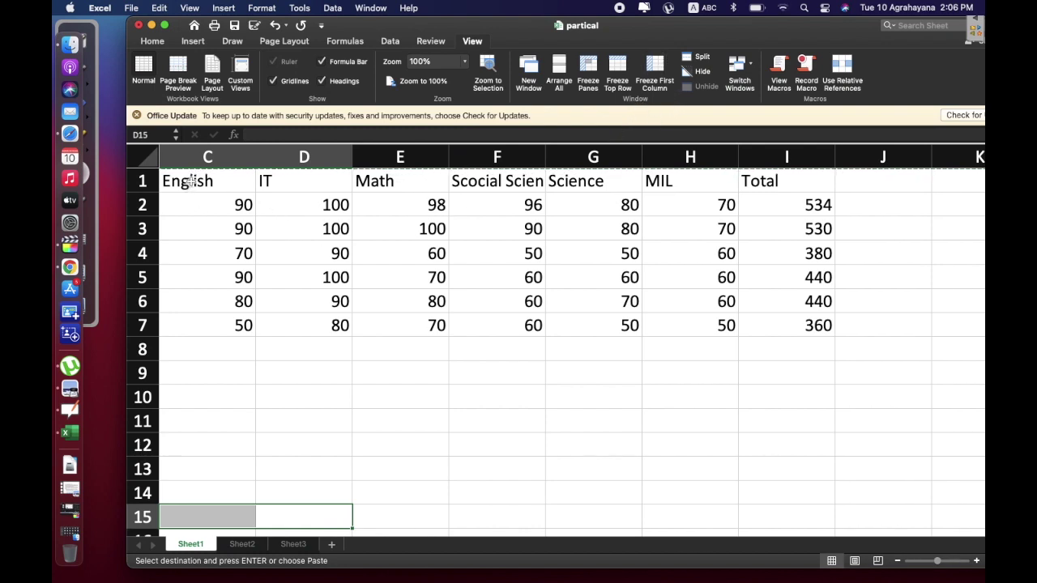
Step: Freeze panes with the header cells of row 1 selected from C1 onward, and test the frozen area by scrolling
{"action": "left_click_drag", "start_coordinate": [188, 180], "coordinate": [965, 173]}
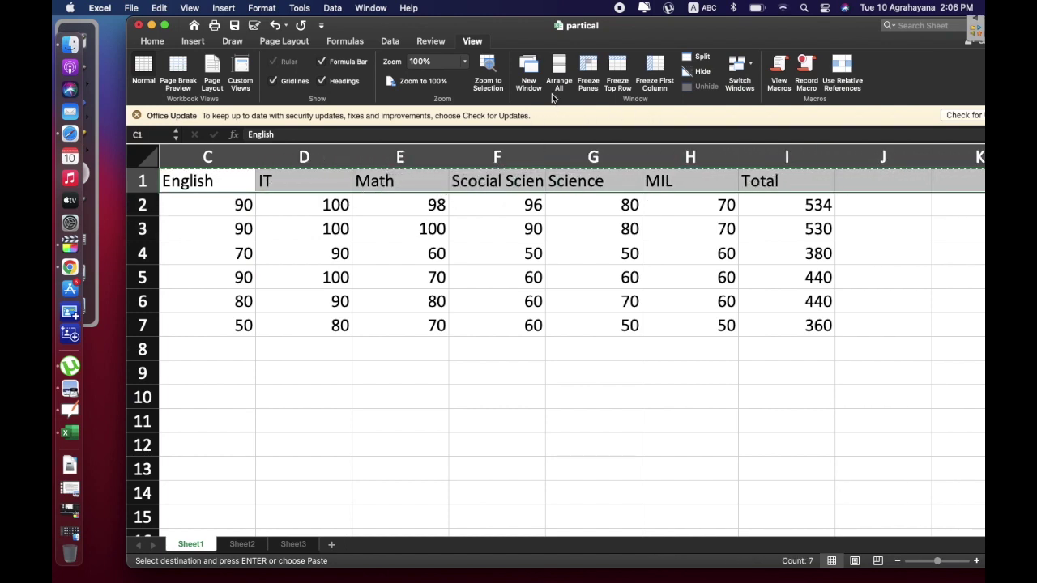
{"action": "left_click", "coordinate": [589, 69]}
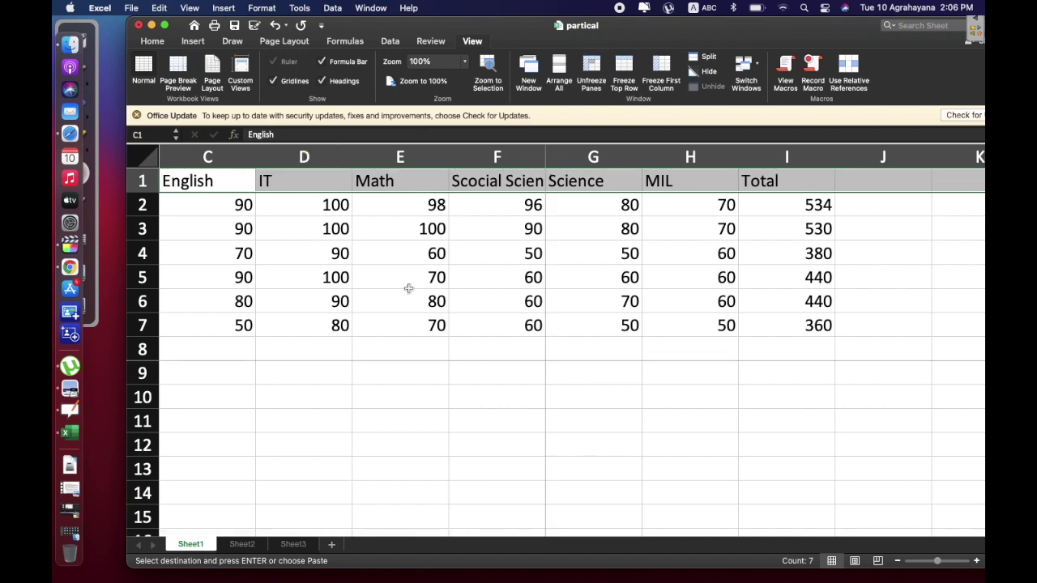
{"action": "left_click", "coordinate": [788, 278]}
{"action": "left_click", "coordinate": [594, 301]}
{"action": "left_click_drag", "start_coordinate": [486, 532], "coordinate": [320, 523]}
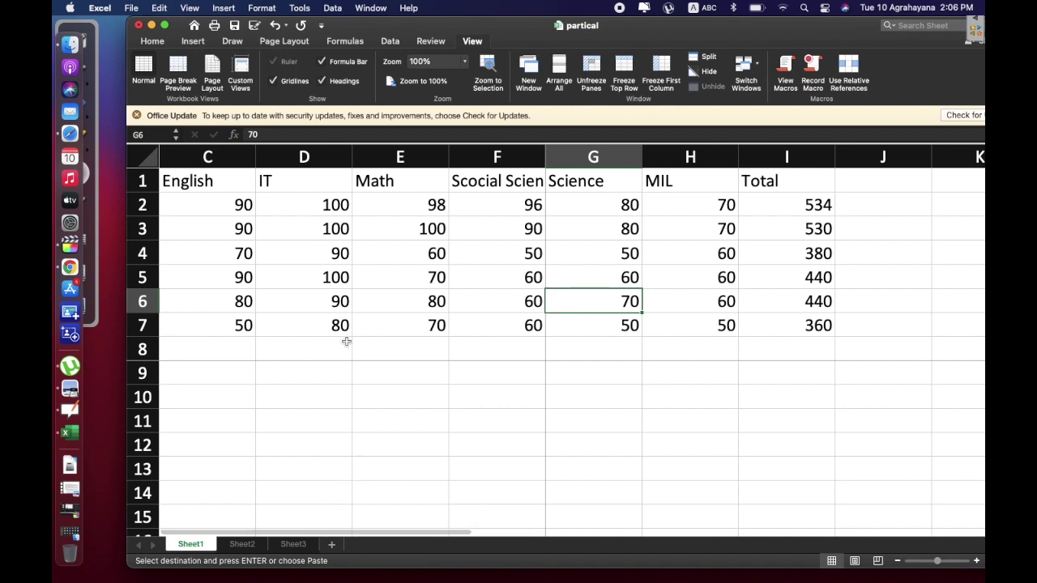
{"action": "scroll", "coordinate": [370, 430], "scroll_direction": "down", "scroll_amount": 5}
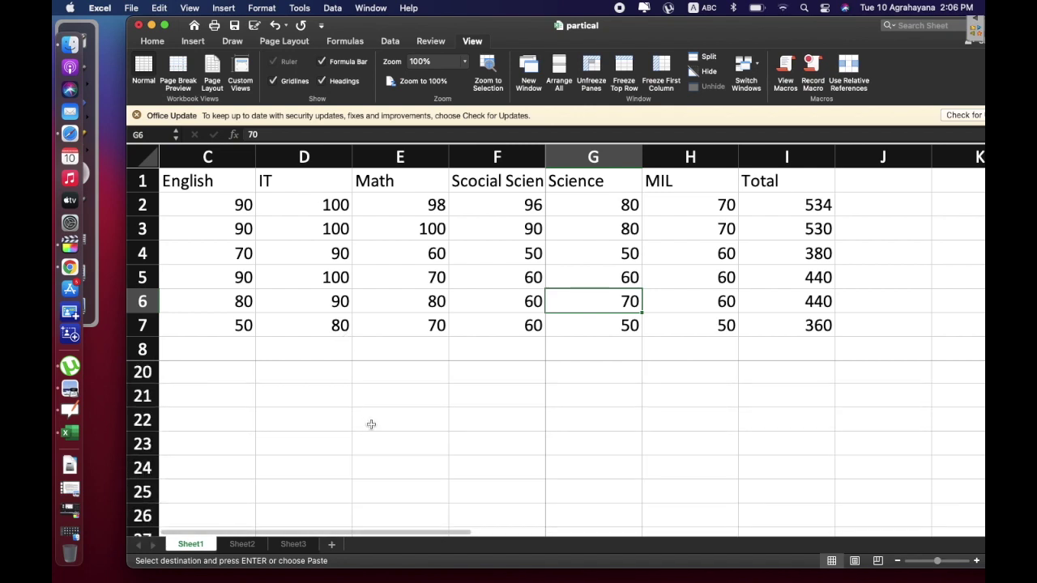
{"action": "scroll", "coordinate": [371, 424], "scroll_direction": "up", "scroll_amount": 2}
{"action": "scroll", "coordinate": [371, 417], "scroll_direction": "down", "scroll_amount": 5}
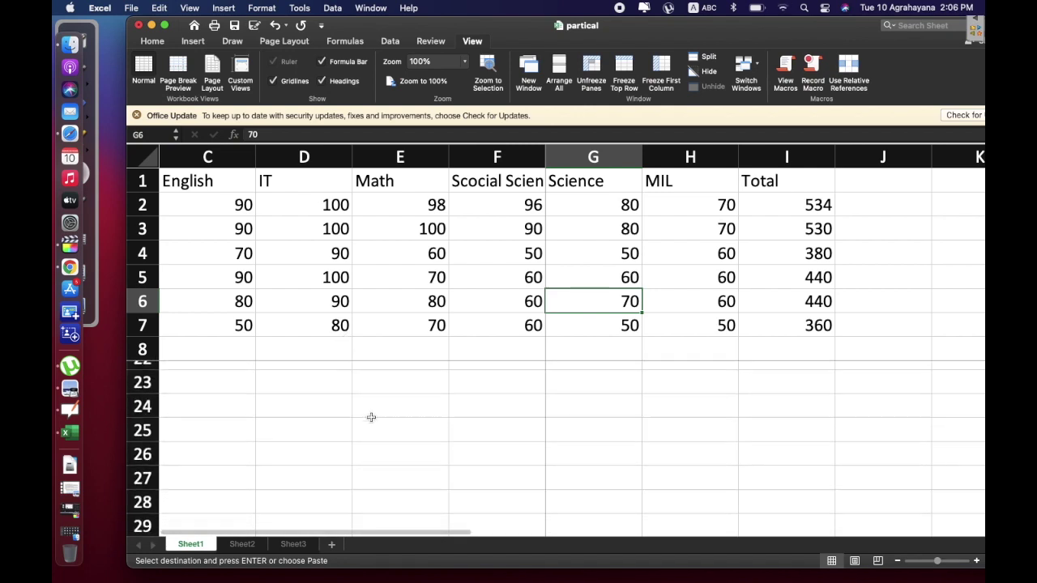
{"action": "scroll", "coordinate": [371, 415], "scroll_direction": "down", "scroll_amount": 12}
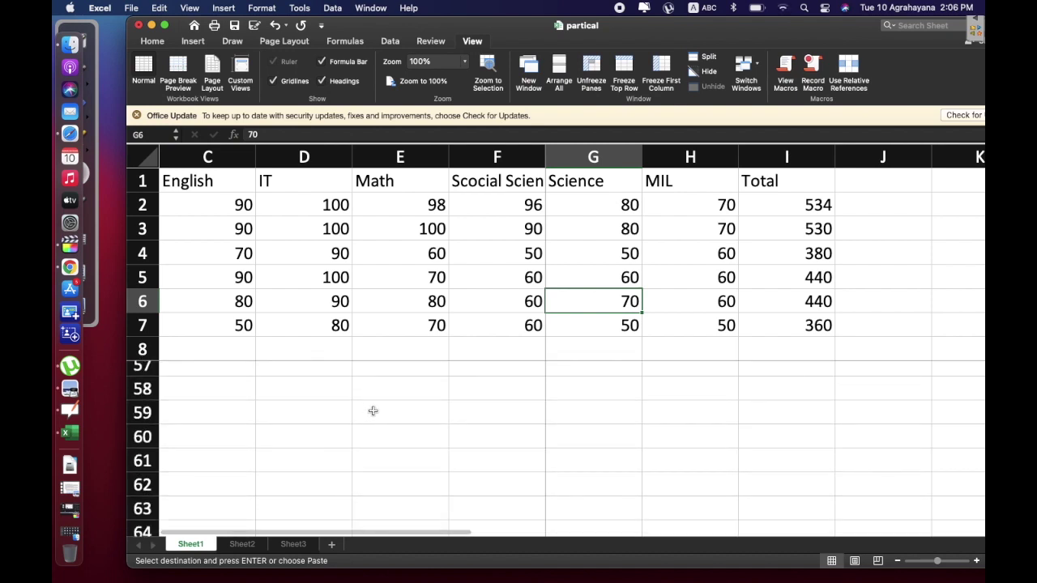
Step: Unfreeze the panes and split the worksheet window at cell G6, testing the lower pane by scrolling
{"action": "left_click", "coordinate": [595, 73]}
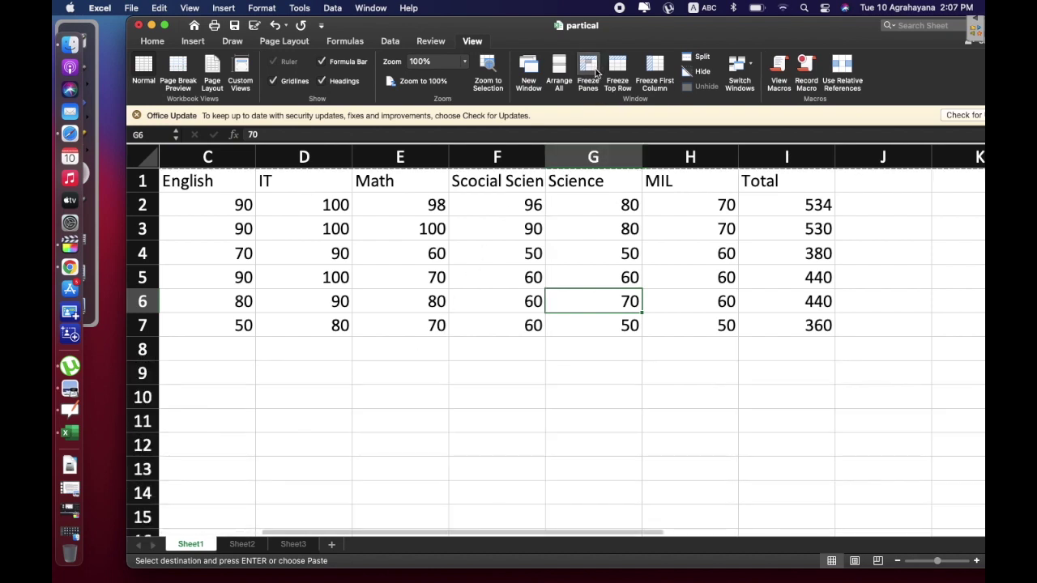
{"action": "left_click", "coordinate": [701, 59]}
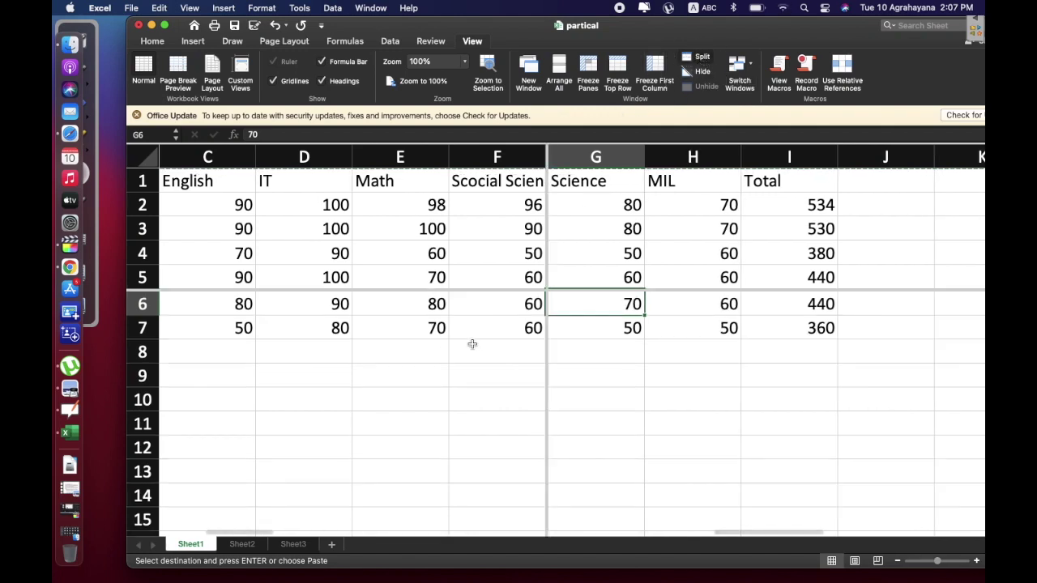
{"action": "scroll", "coordinate": [473, 344], "scroll_direction": "down", "scroll_amount": 3}
{"action": "scroll", "coordinate": [462, 338], "scroll_direction": "up", "scroll_amount": 5}
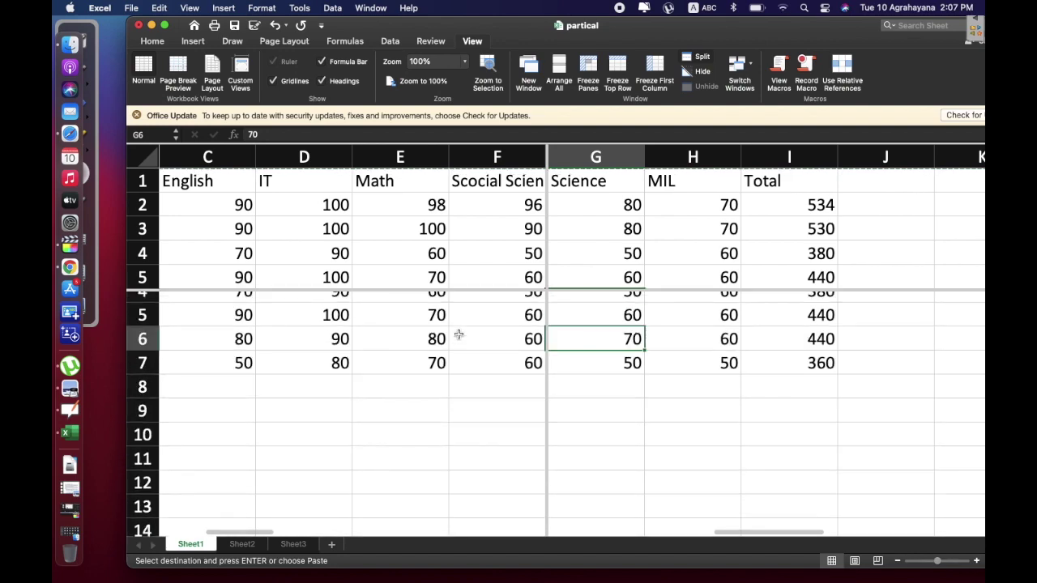
Step: Test how the lower pane scrolls independently of the fixed upper rows on Sheet1, and remove the window split
{"action": "scroll", "coordinate": [458, 335], "scroll_direction": "down", "scroll_amount": 2}
{"action": "scroll", "coordinate": [458, 334], "scroll_direction": "up", "scroll_amount": 5}
{"action": "scroll", "coordinate": [459, 334], "scroll_direction": "down", "scroll_amount": 3}
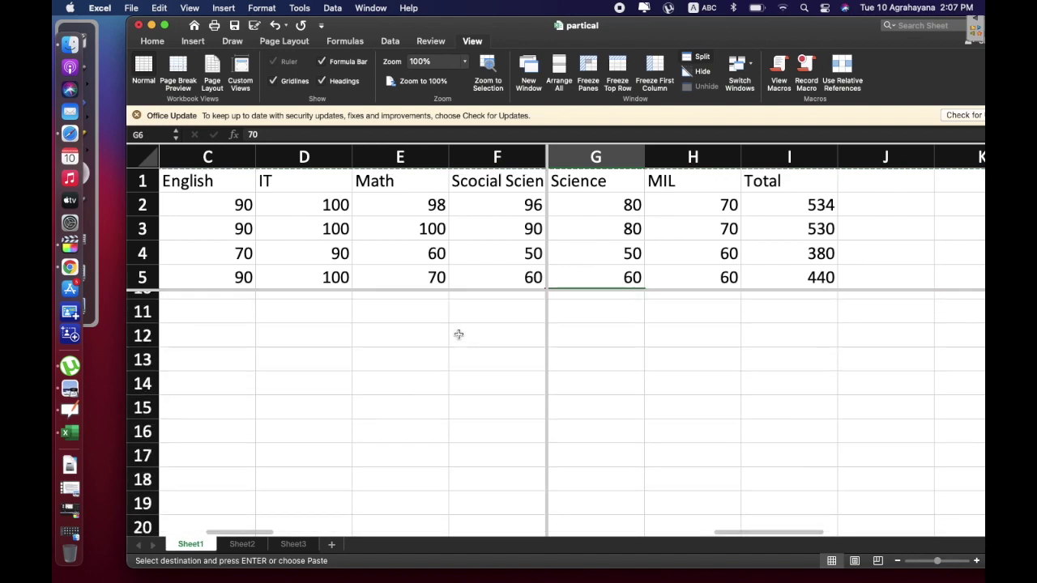
{"action": "scroll", "coordinate": [459, 334], "scroll_direction": "up", "scroll_amount": 5}
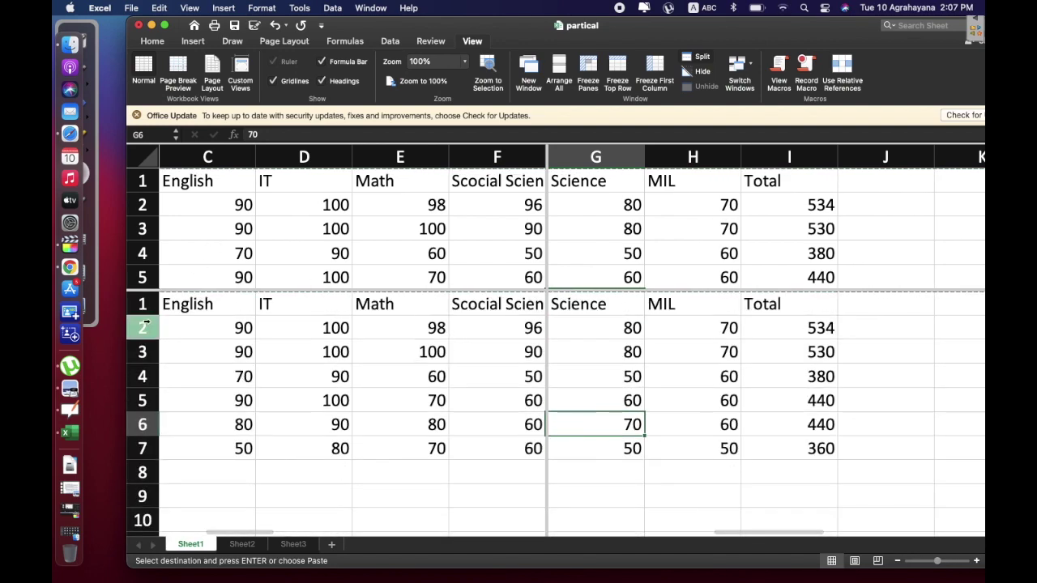
{"action": "scroll", "coordinate": [202, 313], "scroll_direction": "down", "scroll_amount": 4}
{"action": "scroll", "coordinate": [201, 313], "scroll_direction": "up", "scroll_amount": 4}
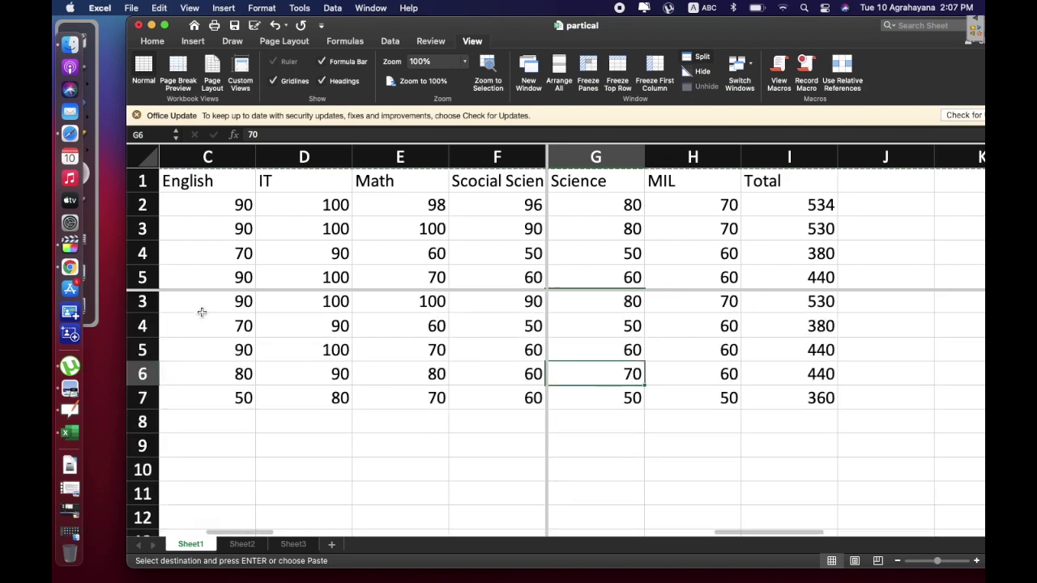
{"action": "left_click", "coordinate": [702, 57]}
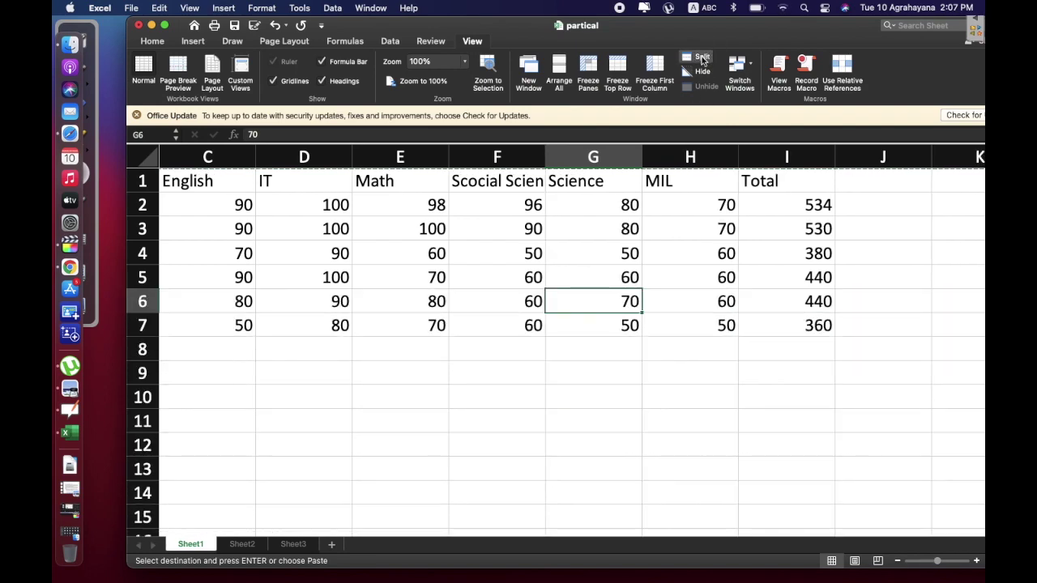
Step: Minimize the marks workbook and switch back to the OpenBoard lesson page on freezing panes
{"action": "left_click", "coordinate": [151, 26]}
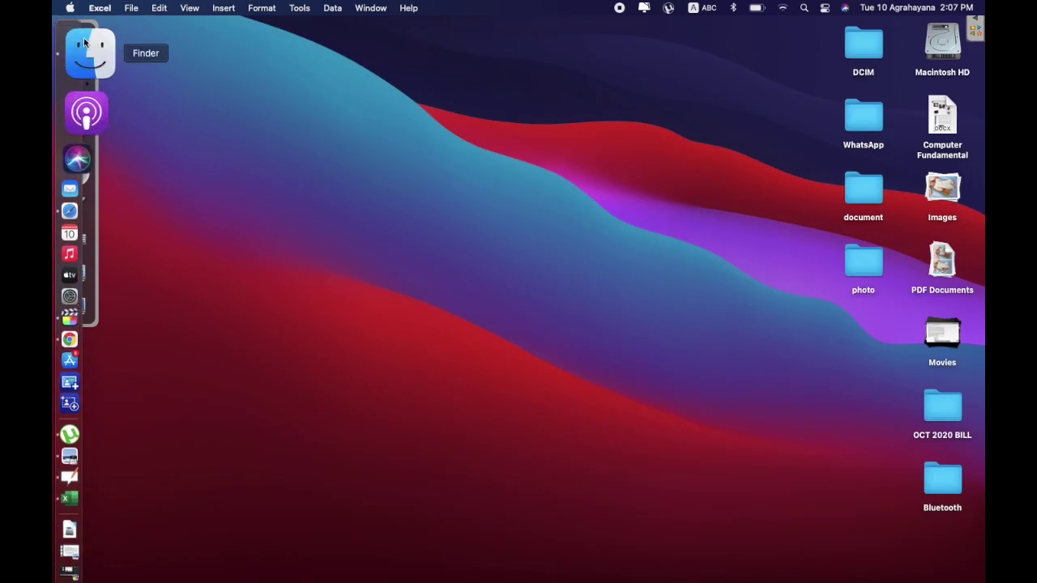
{"action": "left_click", "coordinate": [89, 35]}
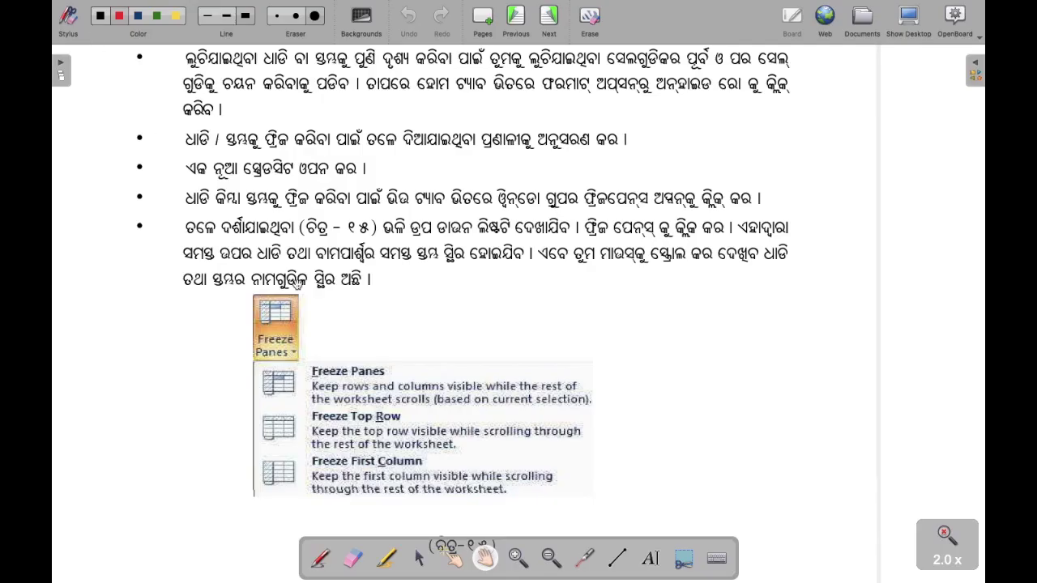